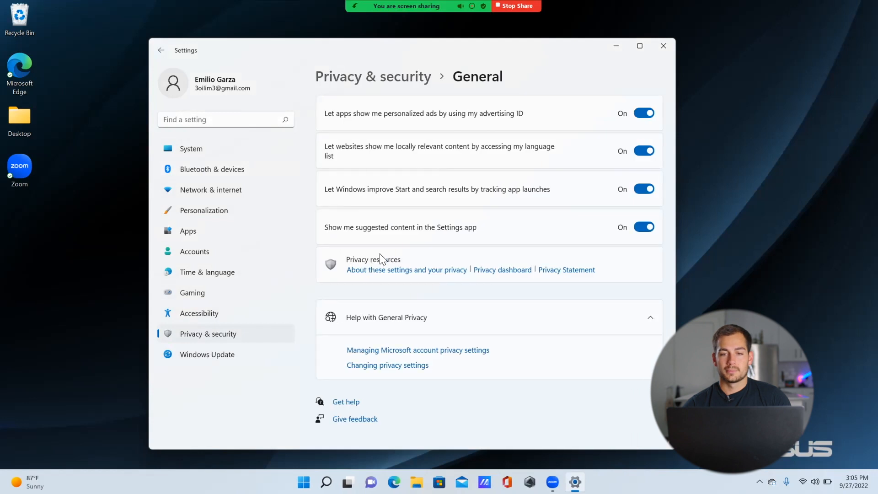
- Turn off personalized ads, locally relevant website content, app launch tracking and suggested Settings content in the General privacy options
{"action": "left_click", "coordinate": [644, 113]}
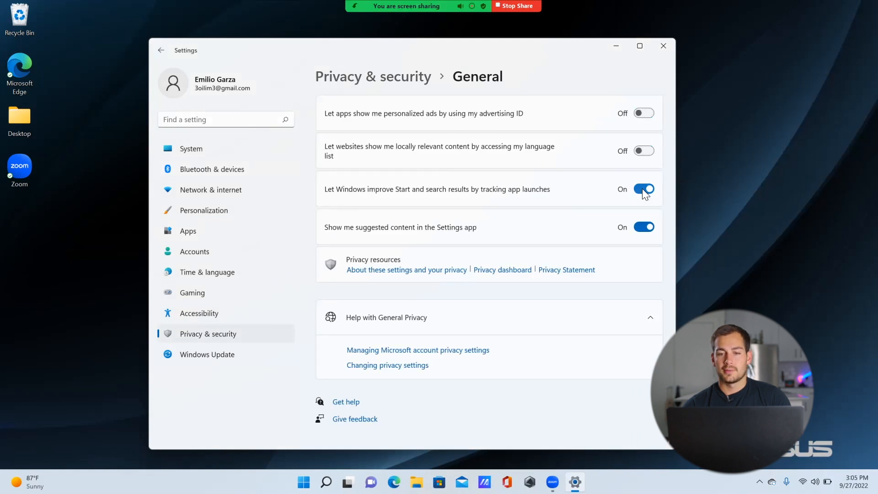
{"action": "left_click", "coordinate": [644, 227]}
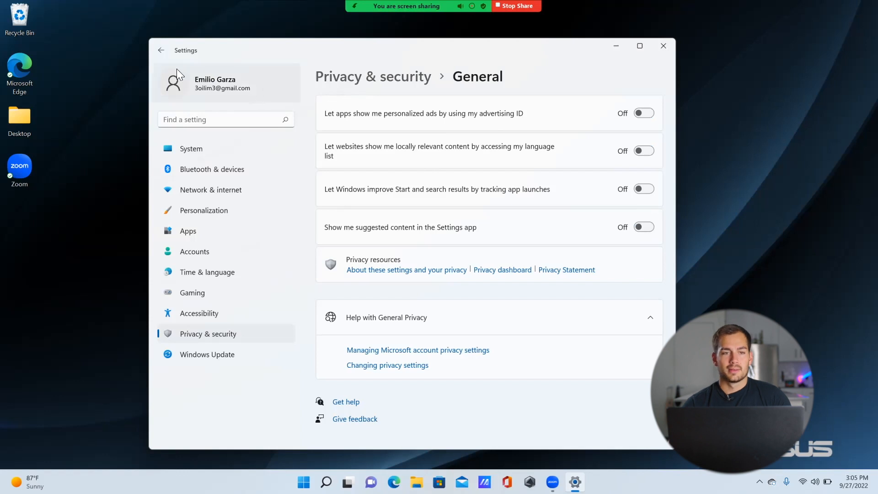
{"action": "left_click", "coordinate": [160, 50]}
- Turn off Location services in the Location app permissions under Privacy & security
{"action": "scroll", "coordinate": [367, 174], "scroll_direction": "down", "scroll_amount": 3}
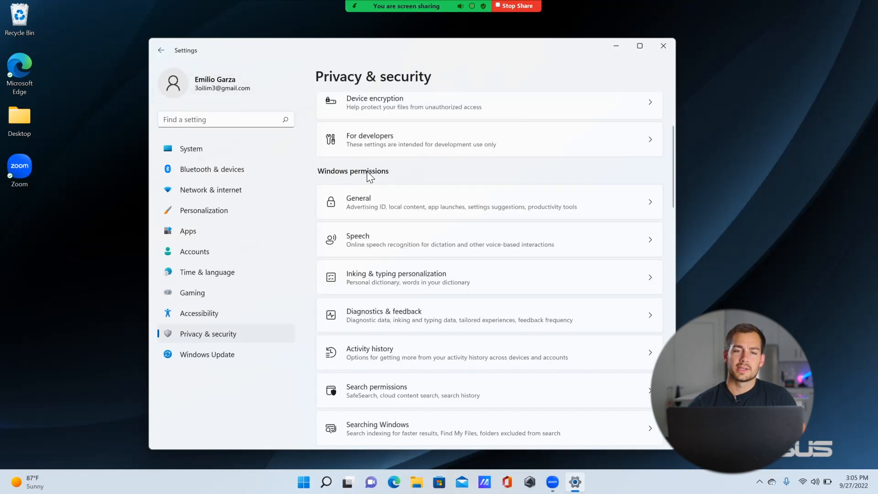
{"action": "scroll", "coordinate": [411, 243], "scroll_direction": "down", "scroll_amount": 2}
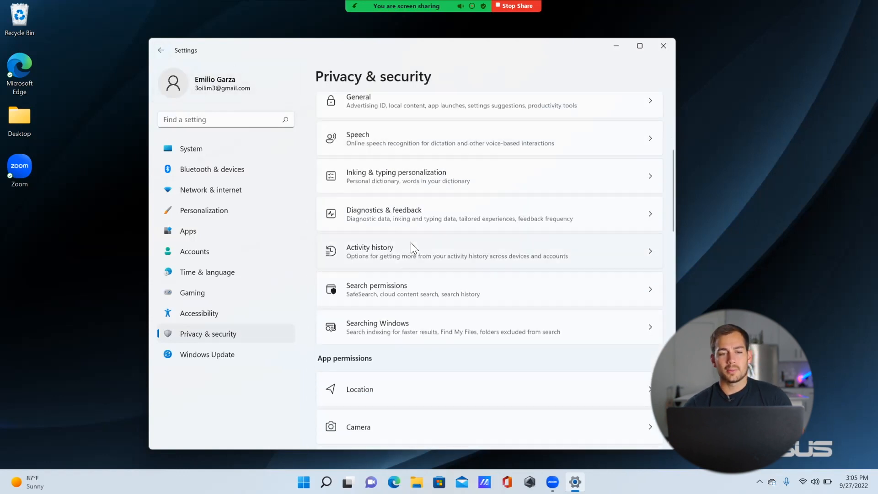
{"action": "scroll", "coordinate": [412, 243], "scroll_direction": "up", "scroll_amount": 1}
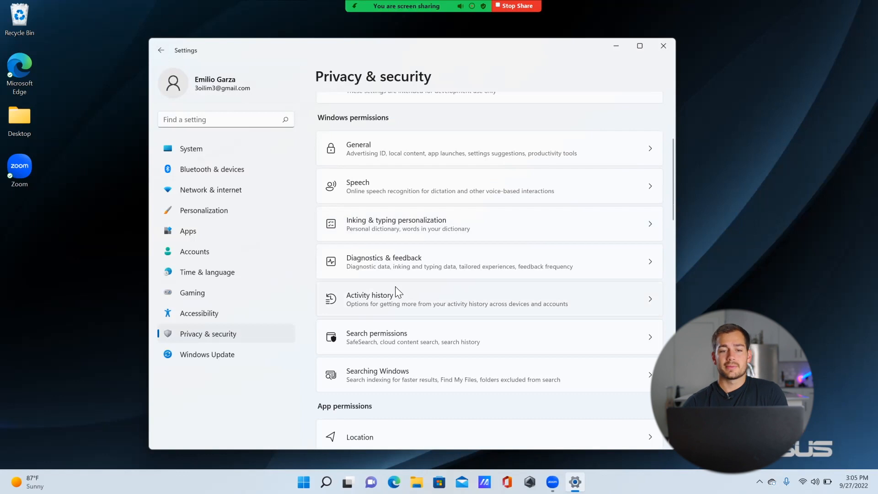
{"action": "scroll", "coordinate": [541, 260], "scroll_direction": "up", "scroll_amount": 4}
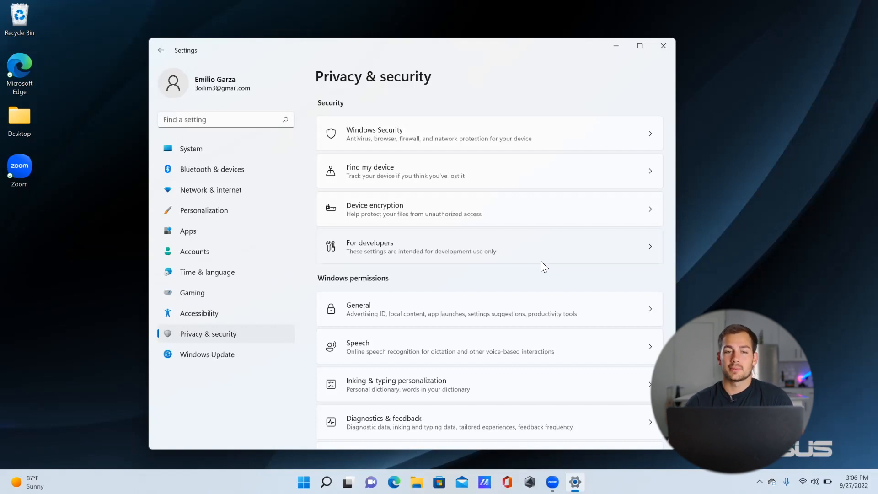
{"action": "scroll", "coordinate": [384, 322], "scroll_direction": "down", "scroll_amount": 2}
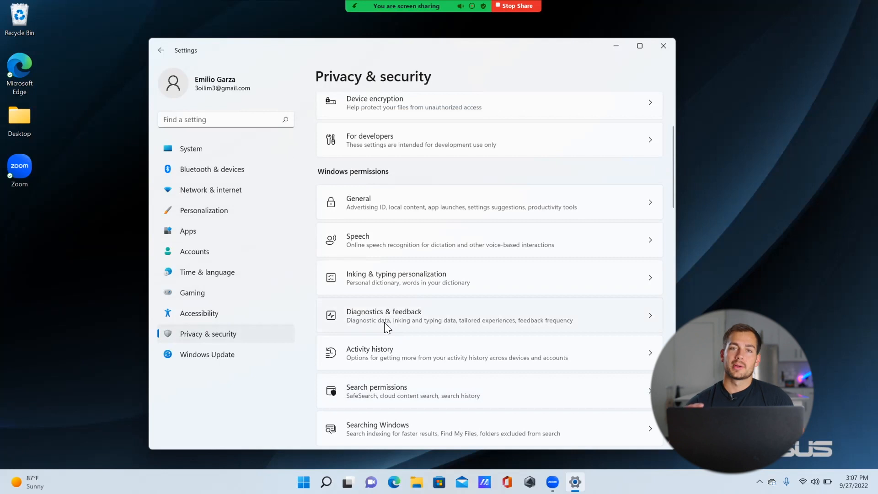
{"action": "scroll", "coordinate": [351, 225], "scroll_direction": "down", "scroll_amount": 3}
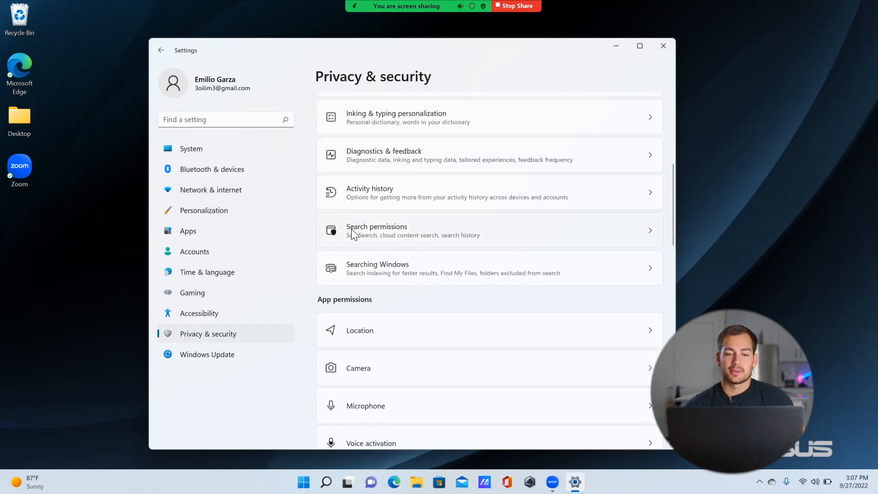
{"action": "scroll", "coordinate": [354, 220], "scroll_direction": "down", "scroll_amount": 2}
{"action": "scroll", "coordinate": [349, 198], "scroll_direction": "down", "scroll_amount": 1}
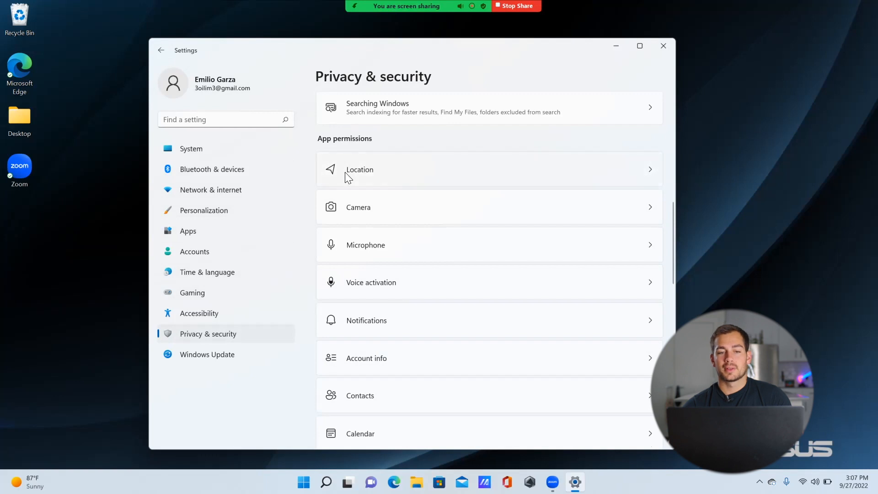
{"action": "left_click", "coordinate": [348, 177]}
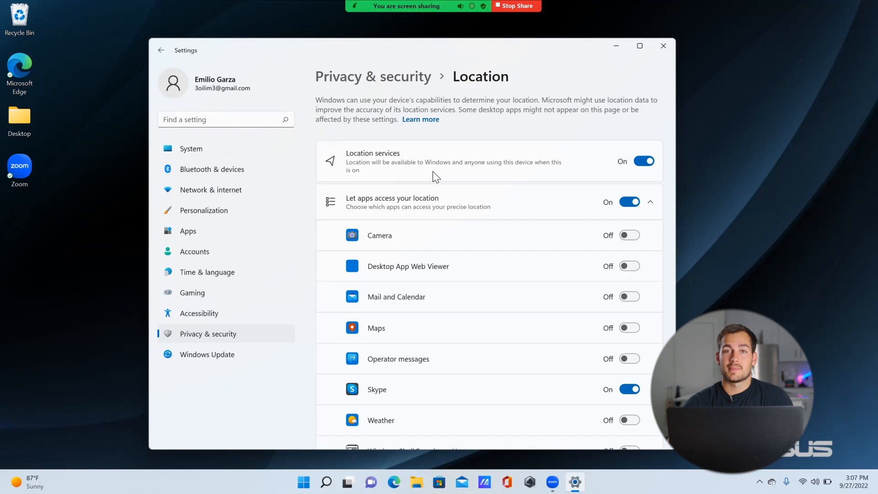
{"action": "left_click", "coordinate": [643, 160]}
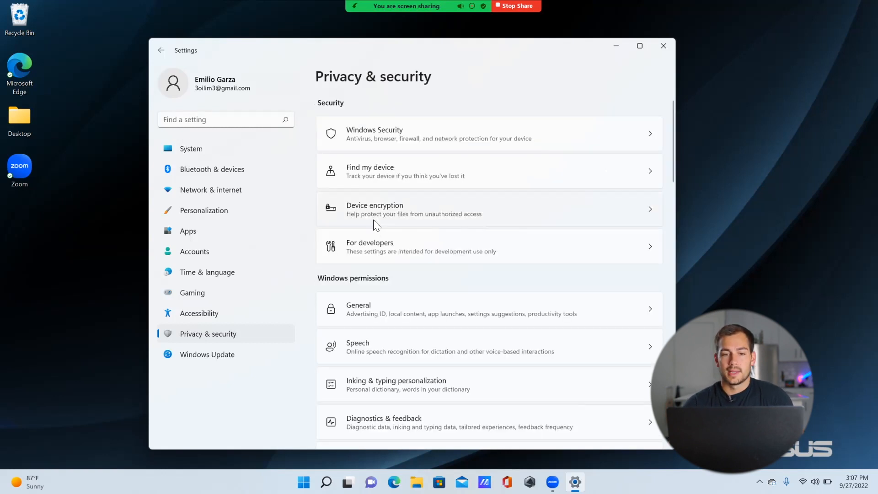
- Review the Windows permissions and app permissions categories listed under Privacy & security
{"action": "scroll", "coordinate": [375, 221], "scroll_direction": "down", "scroll_amount": 3}
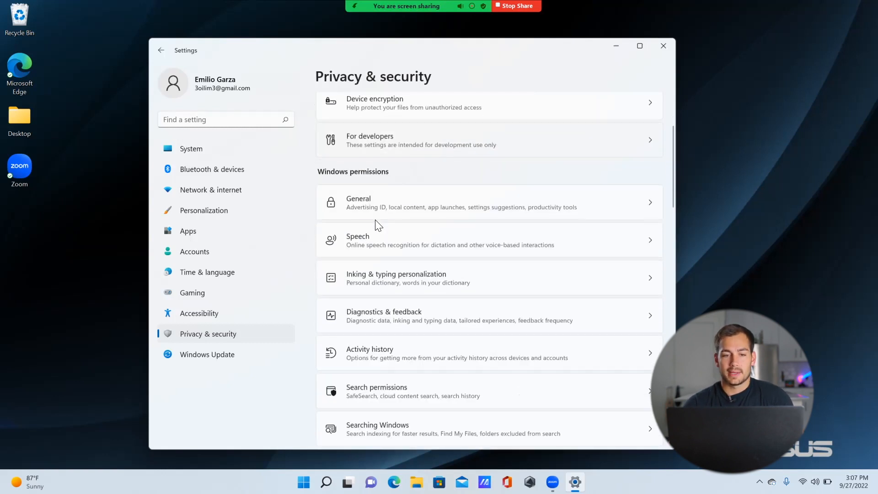
{"action": "scroll", "coordinate": [363, 202], "scroll_direction": "down", "scroll_amount": 5}
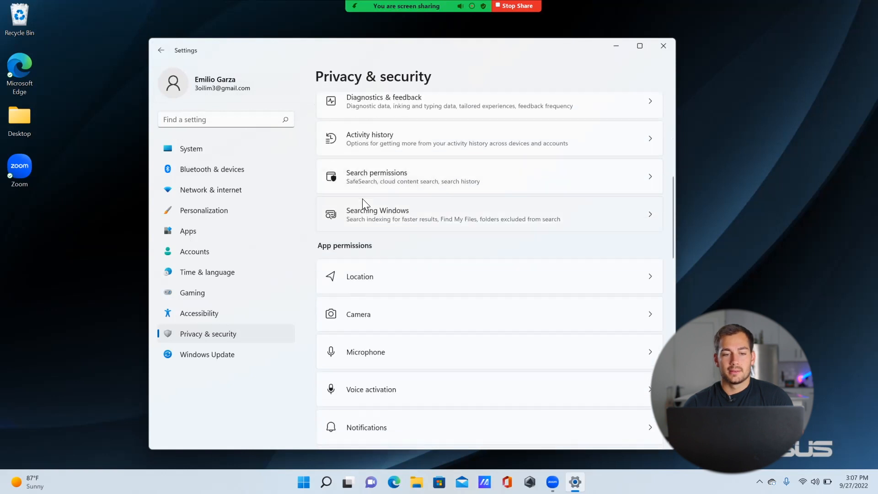
{"action": "scroll", "coordinate": [386, 198], "scroll_direction": "down", "scroll_amount": 6}
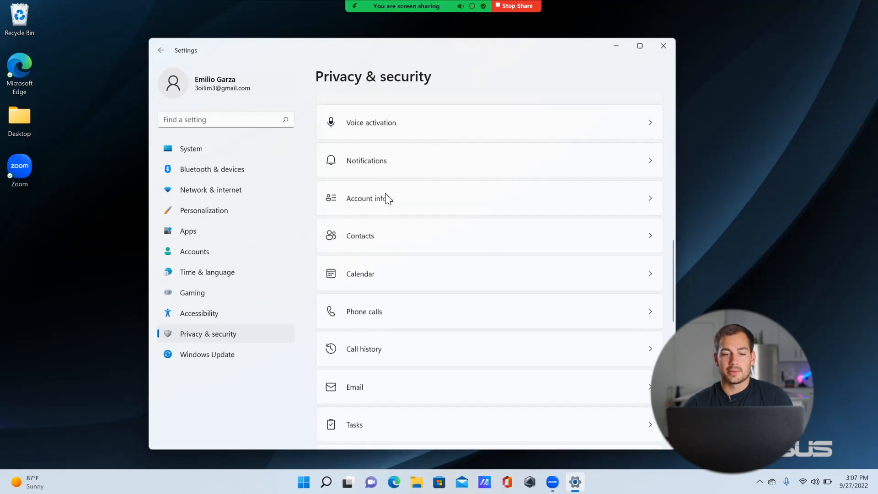
{"action": "scroll", "coordinate": [388, 199], "scroll_direction": "down", "scroll_amount": 5}
{"action": "scroll", "coordinate": [388, 199], "scroll_direction": "up", "scroll_amount": 7}
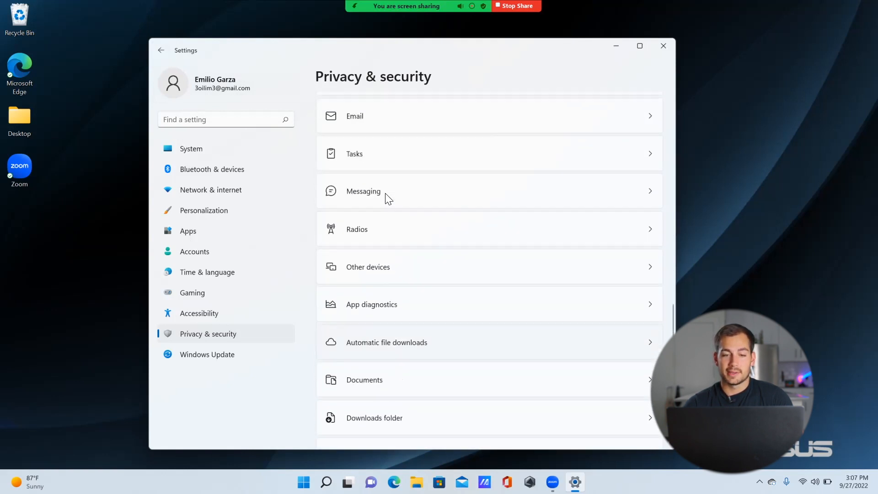
{"action": "scroll", "coordinate": [387, 199], "scroll_direction": "up", "scroll_amount": 10}
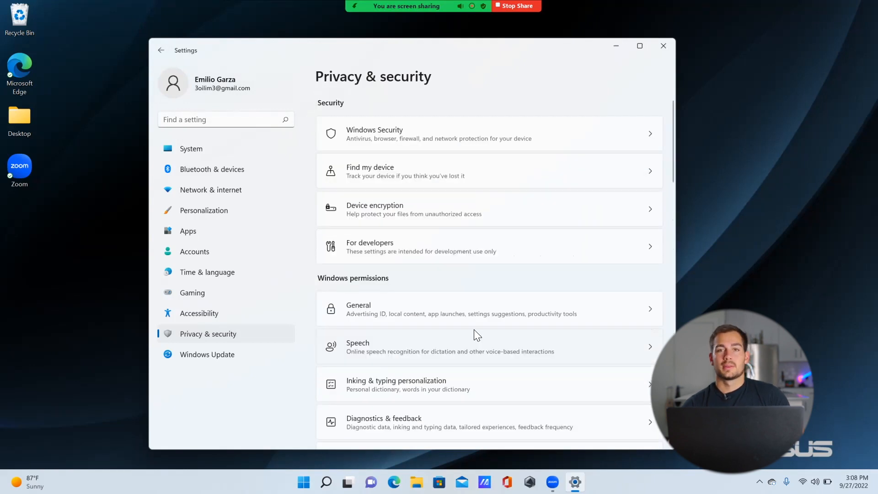
- Disable Spotify, Steam and the GitHub Update entry in the list of apps that start automatically at sign-in
{"action": "left_click", "coordinate": [192, 229]}
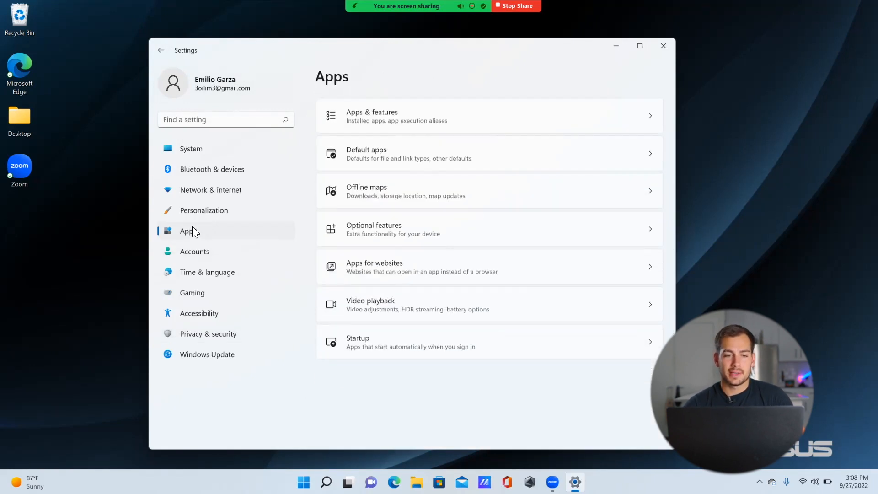
{"action": "left_click", "coordinate": [386, 346]}
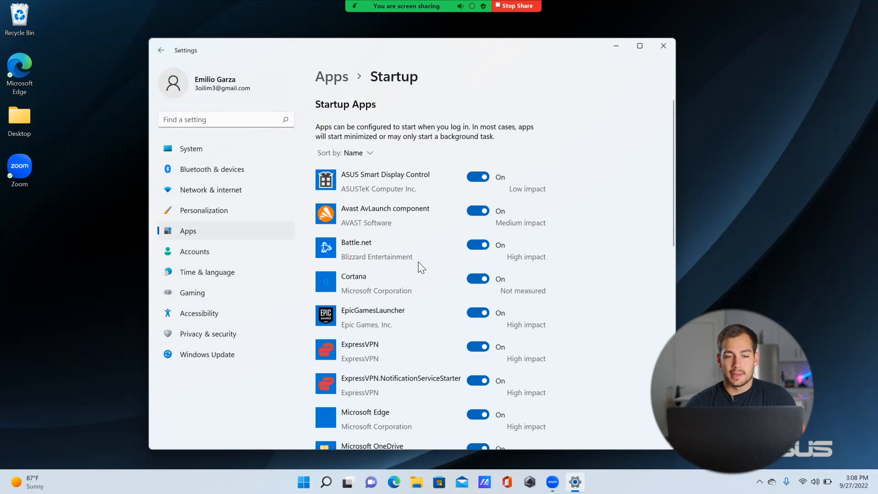
{"action": "scroll", "coordinate": [418, 263], "scroll_direction": "down", "scroll_amount": 3}
{"action": "scroll", "coordinate": [418, 264], "scroll_direction": "down", "scroll_amount": 6}
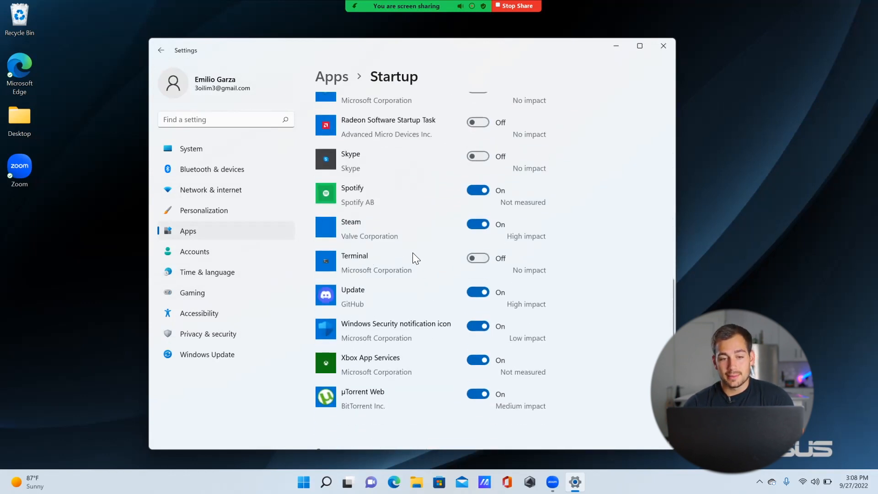
{"action": "left_click", "coordinate": [474, 151]}
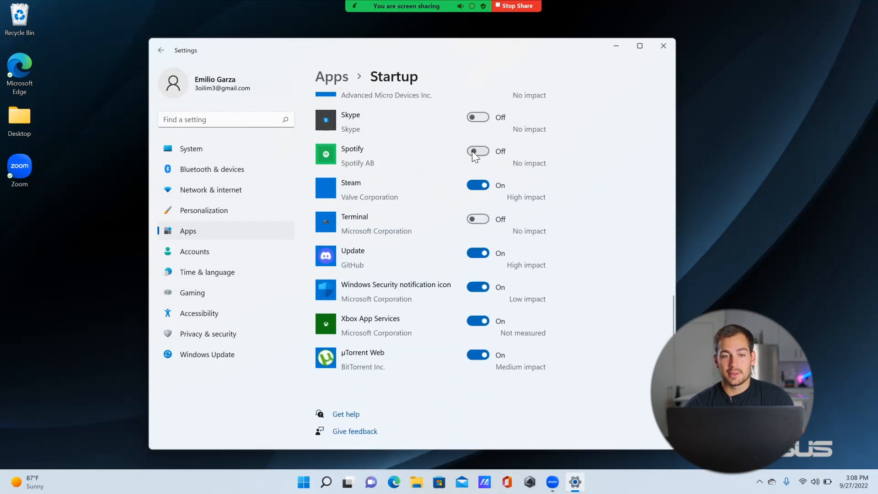
{"action": "left_click", "coordinate": [478, 184]}
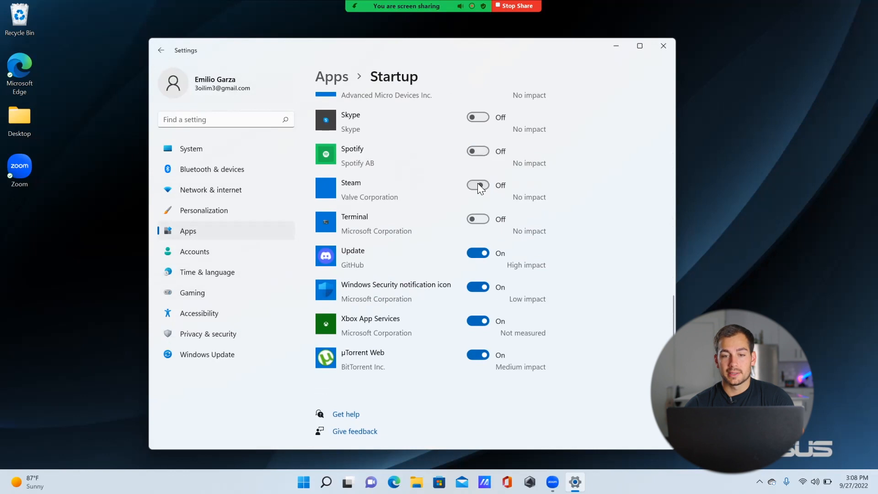
{"action": "left_click", "coordinate": [477, 254]}
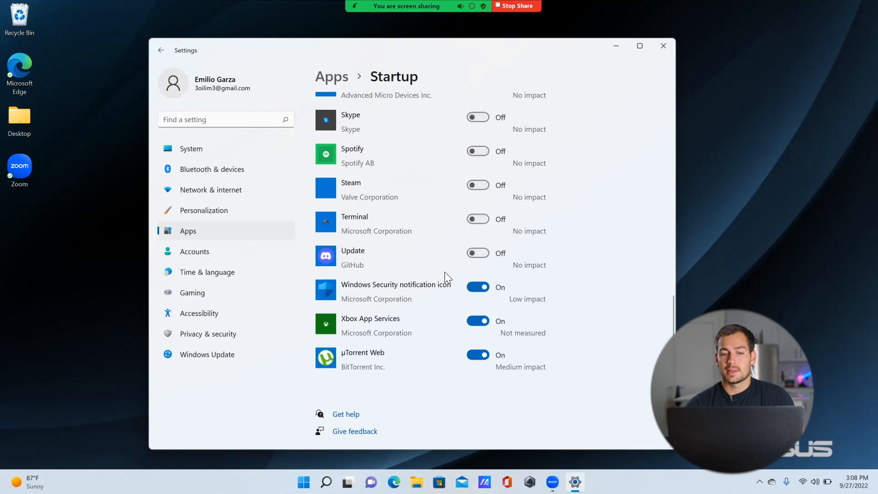
{"action": "key", "text": "alt+Left"}
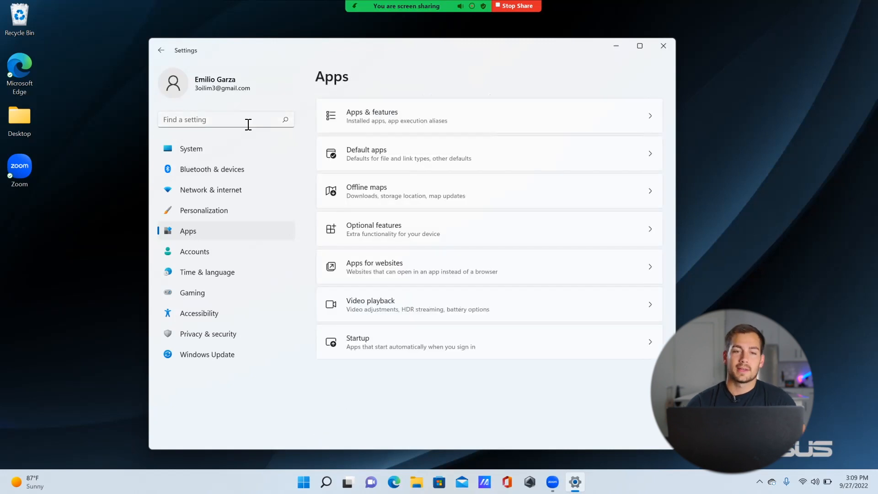
- Search the settings for "power" and open the Power, sleep and battery settings
{"action": "left_click", "coordinate": [248, 123]}
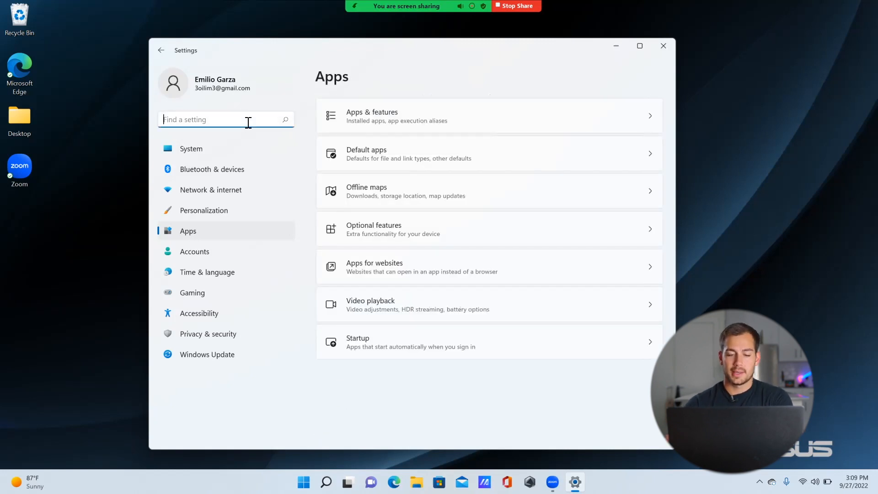
{"action": "type", "text": "power"}
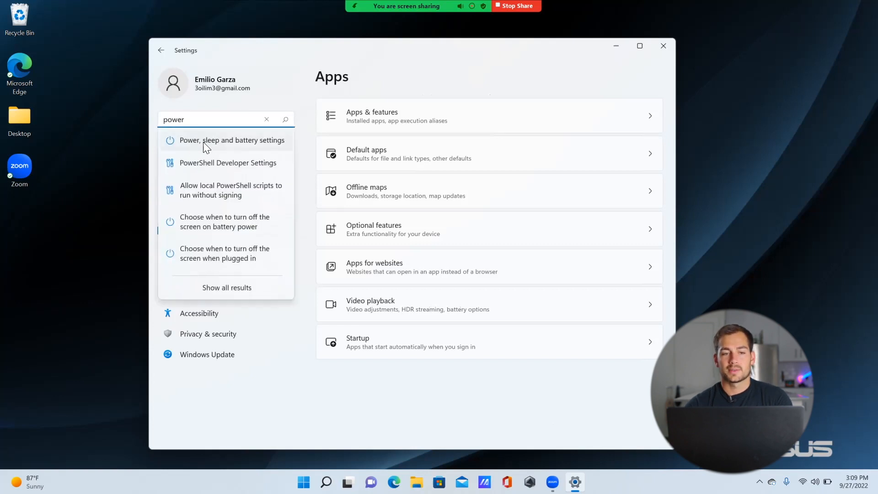
{"action": "left_click", "coordinate": [204, 141]}
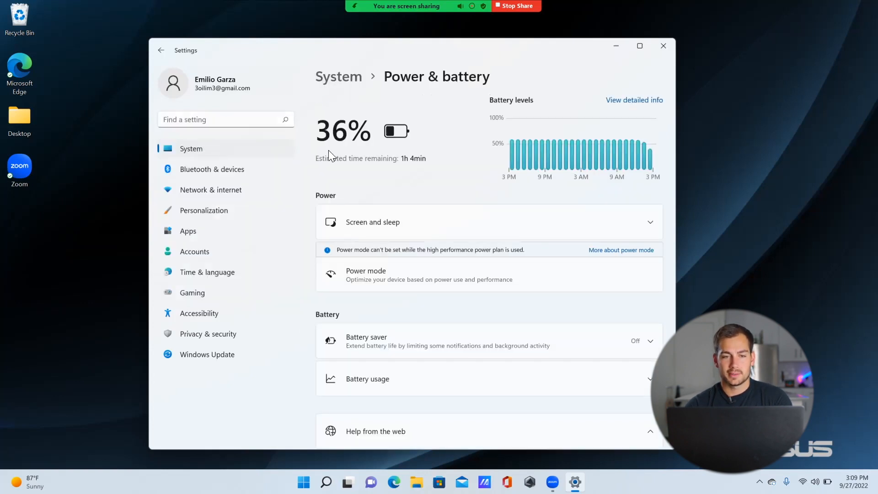
- Set the power mode to Best performance
{"action": "scroll", "coordinate": [554, 247], "scroll_direction": "down", "scroll_amount": 3}
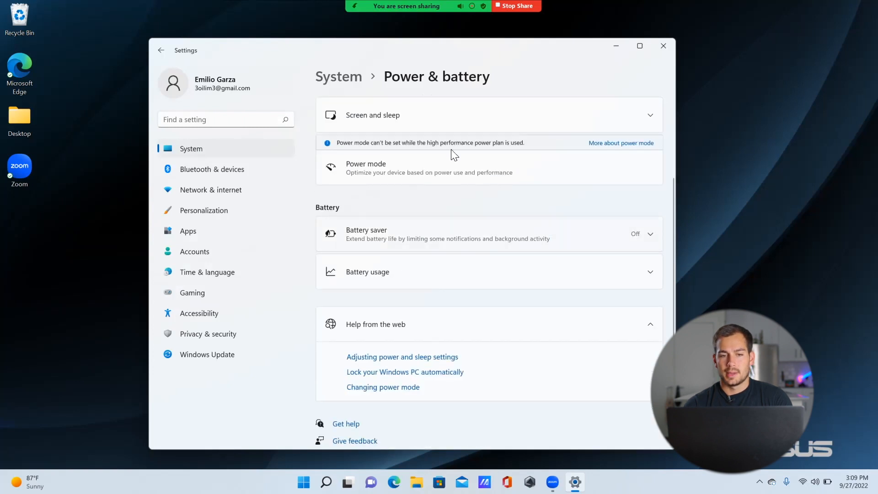
{"action": "scroll", "coordinate": [515, 217], "scroll_direction": "up", "scroll_amount": 3}
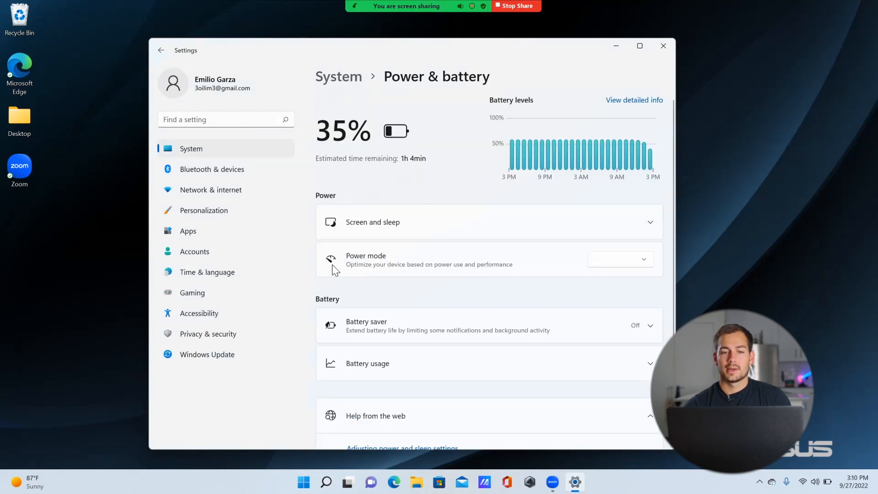
{"action": "left_click", "coordinate": [619, 254]}
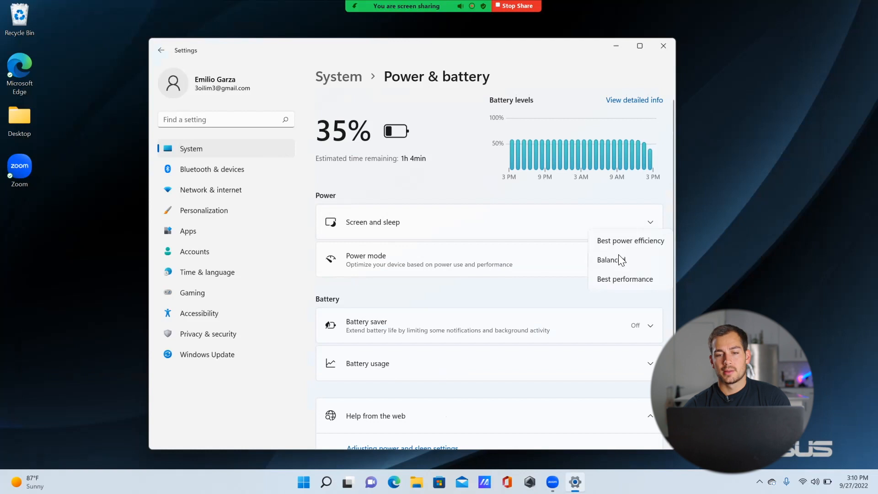
{"action": "left_click", "coordinate": [628, 280]}
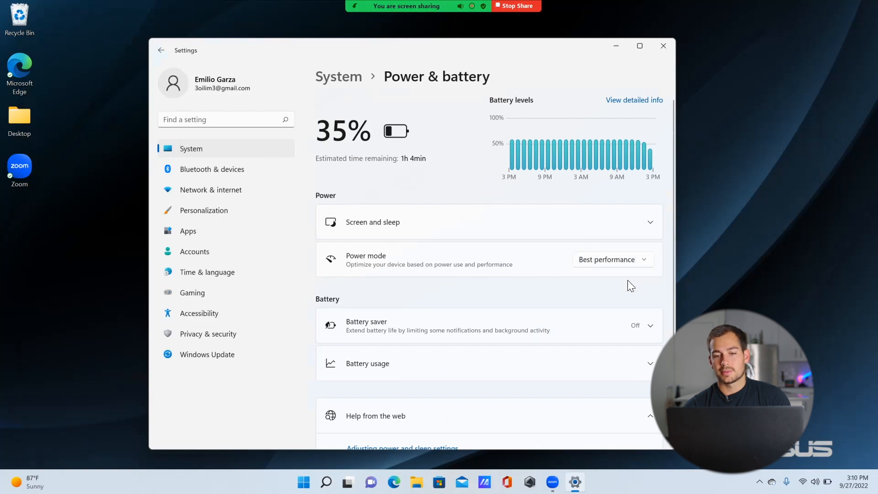
{"action": "left_click", "coordinate": [608, 259]}
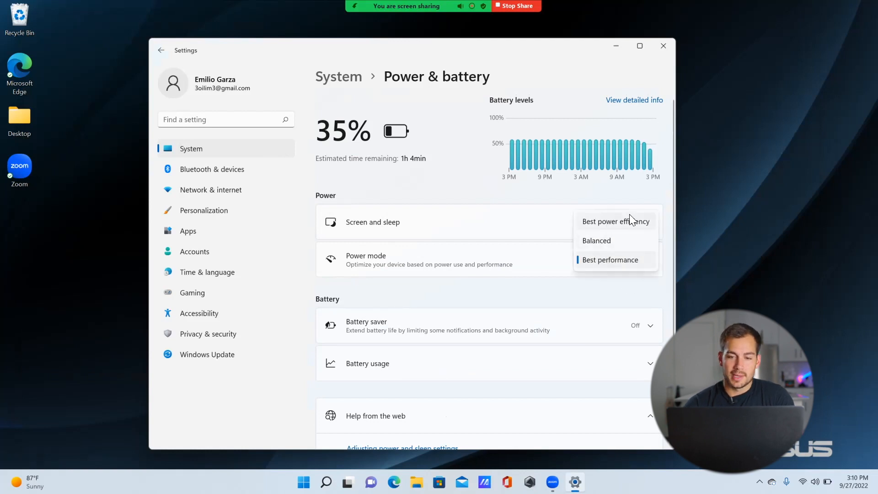
{"action": "left_click", "coordinate": [622, 261]}
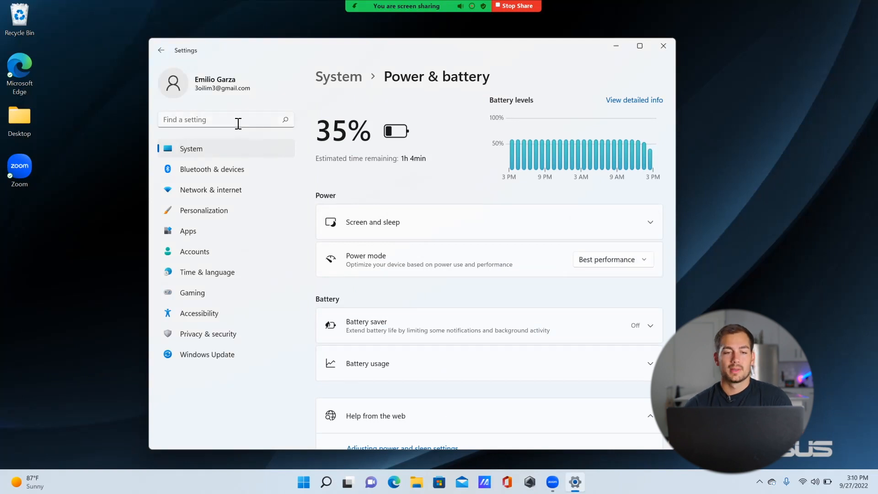
- Turn on Creativity in the Device usage options of the Personalization settings
{"action": "left_click", "coordinate": [210, 211]}
{"action": "scroll", "coordinate": [466, 298], "scroll_direction": "down", "scroll_amount": 4}
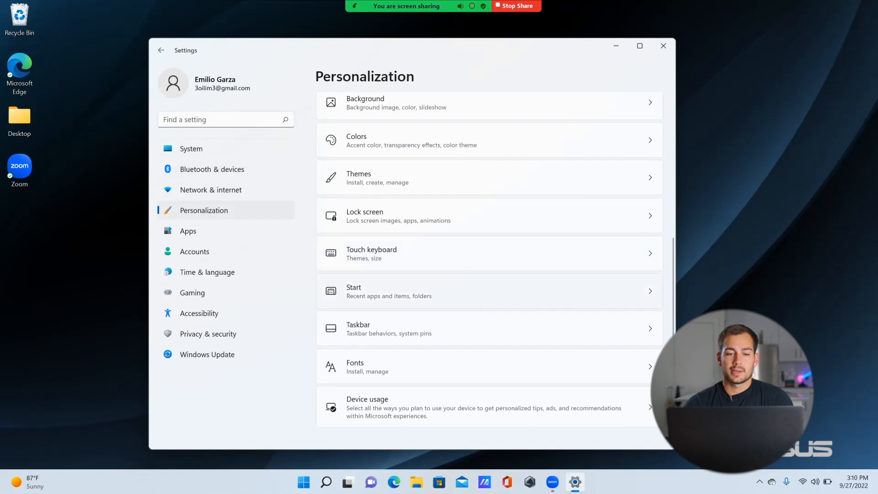
{"action": "left_click", "coordinate": [481, 407]}
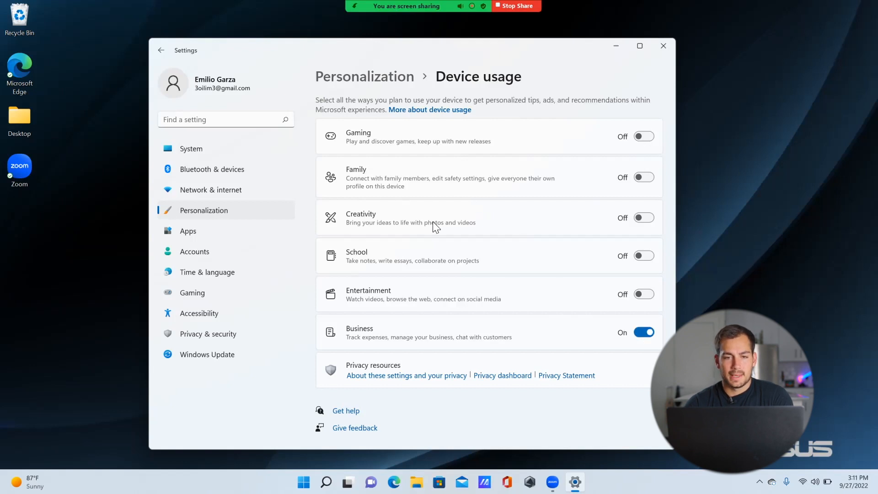
{"action": "left_click", "coordinate": [639, 218]}
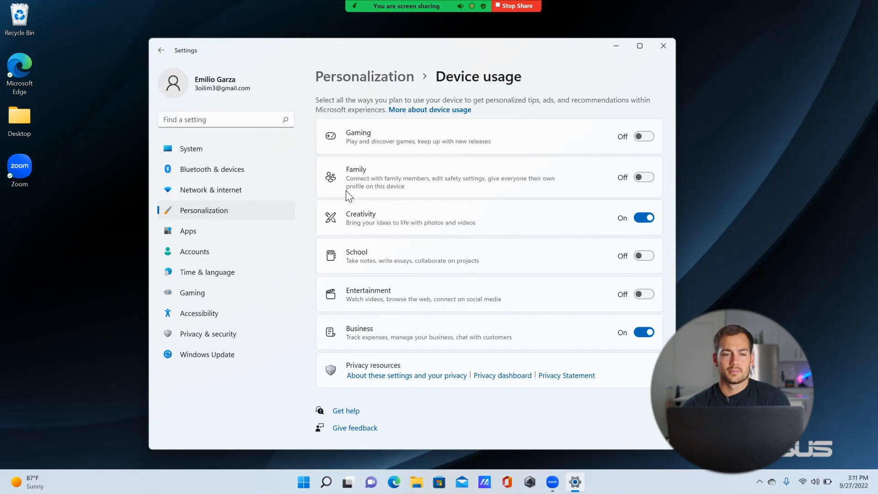
- Open the installed apps list in the Apps settings, look through it, and show the available options for 3D Viewer
{"action": "left_click", "coordinate": [186, 231]}
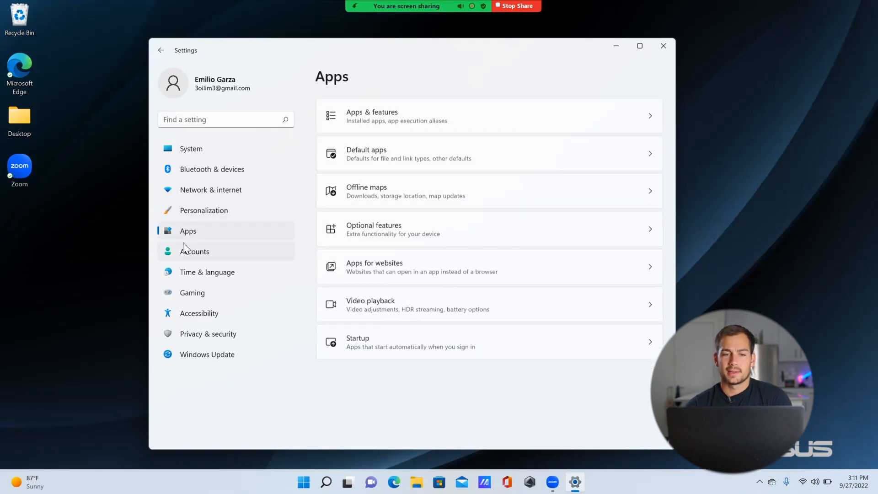
{"action": "left_click", "coordinate": [434, 116]}
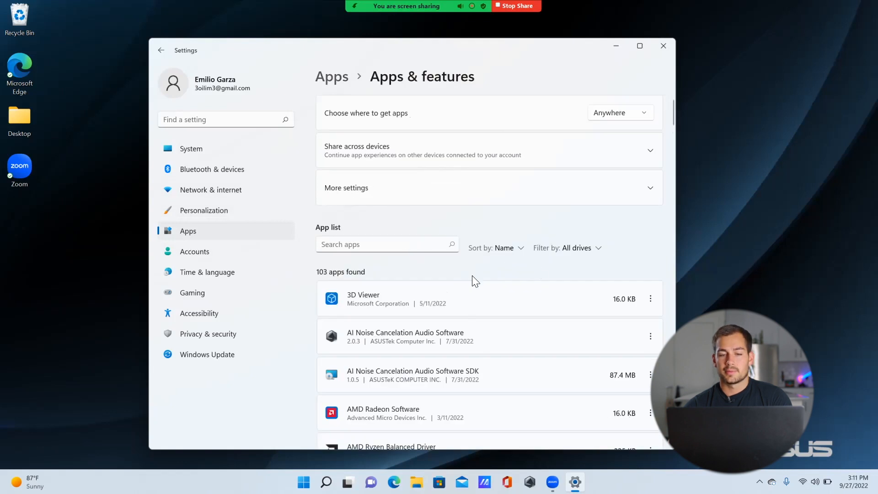
{"action": "scroll", "coordinate": [472, 275], "scroll_direction": "down", "scroll_amount": 7}
{"action": "scroll", "coordinate": [467, 280], "scroll_direction": "up", "scroll_amount": 6}
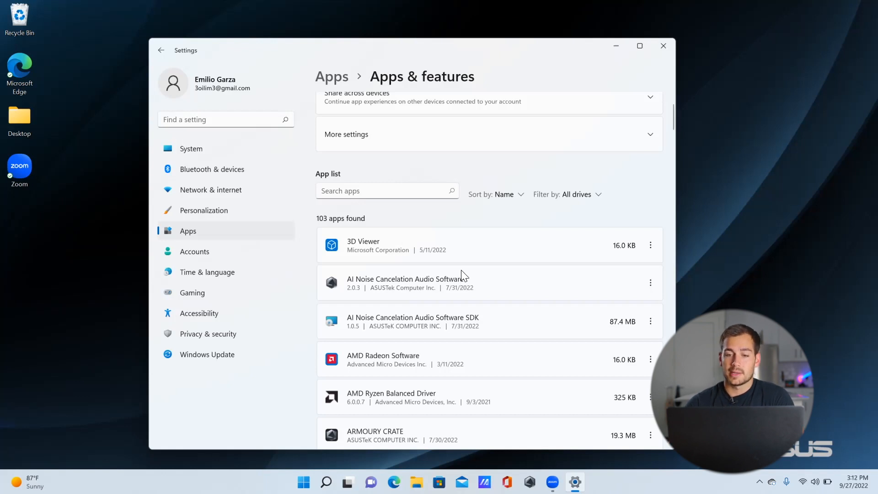
{"action": "left_click", "coordinate": [645, 246]}
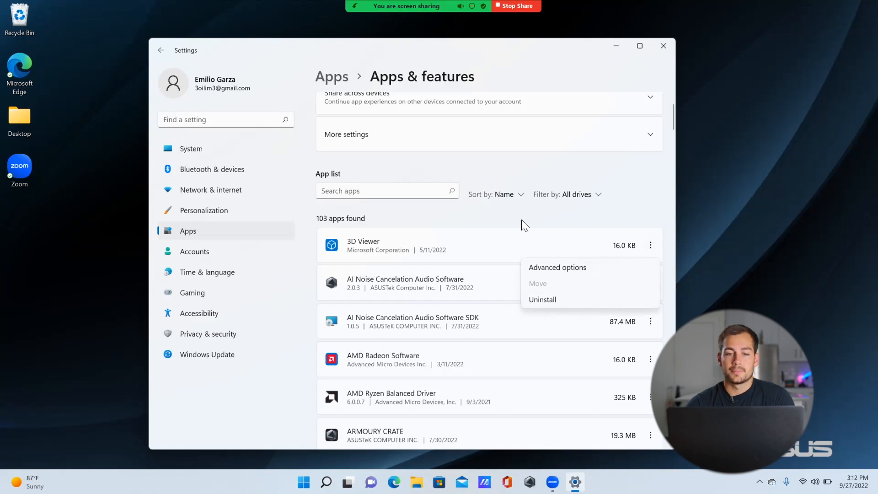
- Review the System notification settings, including the per-app senders and the tips and suggestions options, and close Settings
{"action": "left_click", "coordinate": [191, 150]}
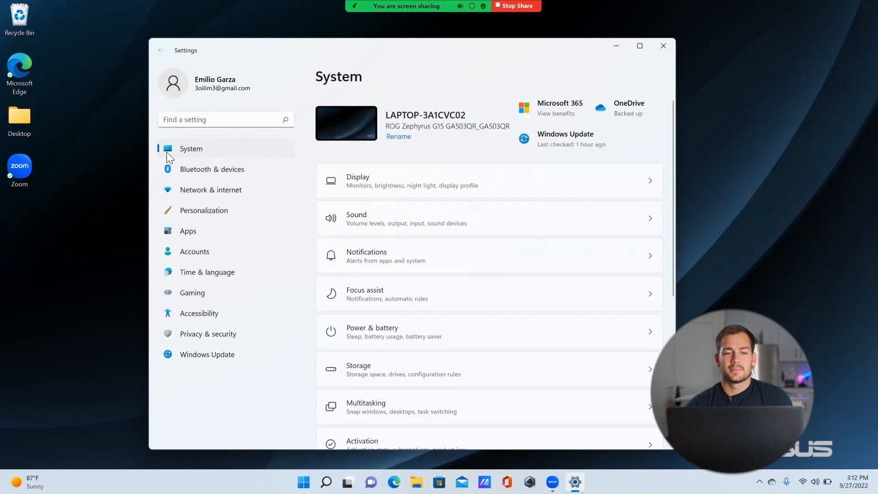
{"action": "left_click", "coordinate": [393, 258]}
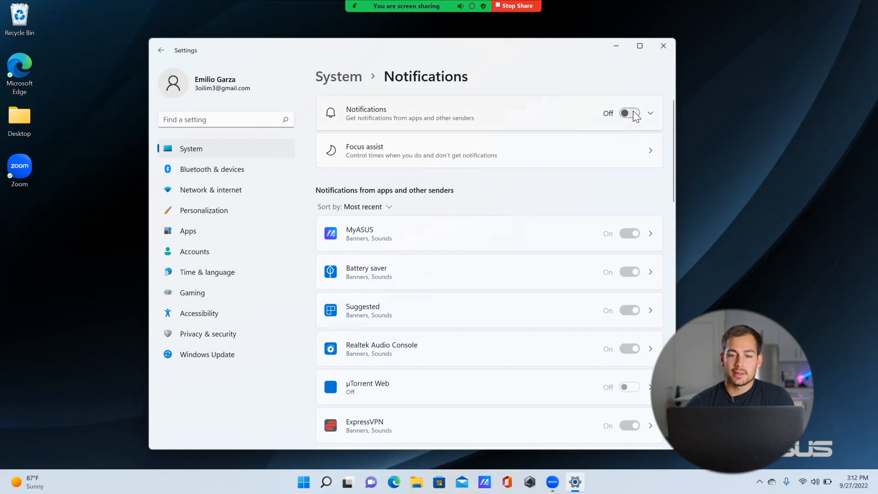
{"action": "scroll", "coordinate": [588, 281], "scroll_direction": "down", "scroll_amount": 15}
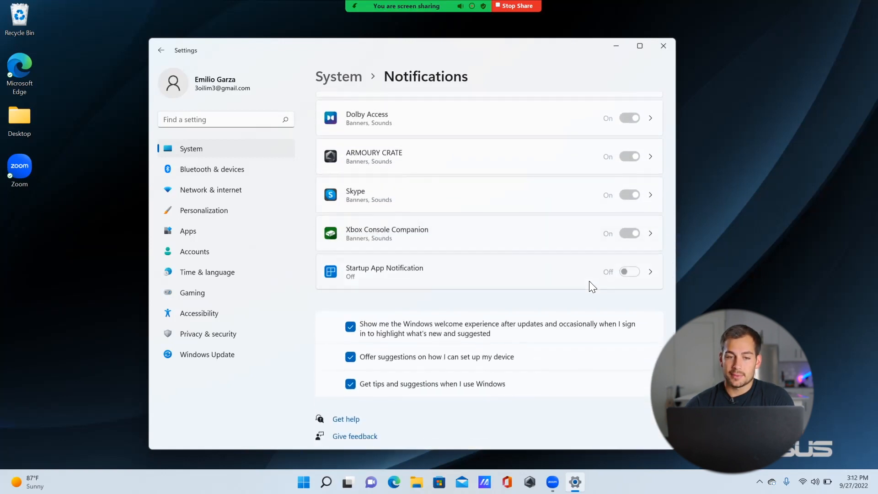
{"action": "scroll", "coordinate": [590, 286], "scroll_direction": "up", "scroll_amount": 15}
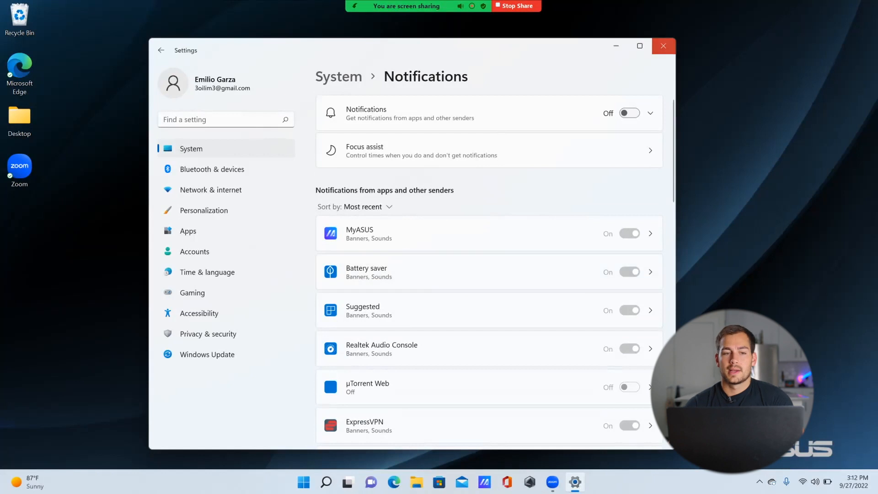
{"action": "left_click", "coordinate": [664, 46]}
- Search Windows for sysdm.cpl and open System Properties
{"action": "left_click", "coordinate": [314, 482]}
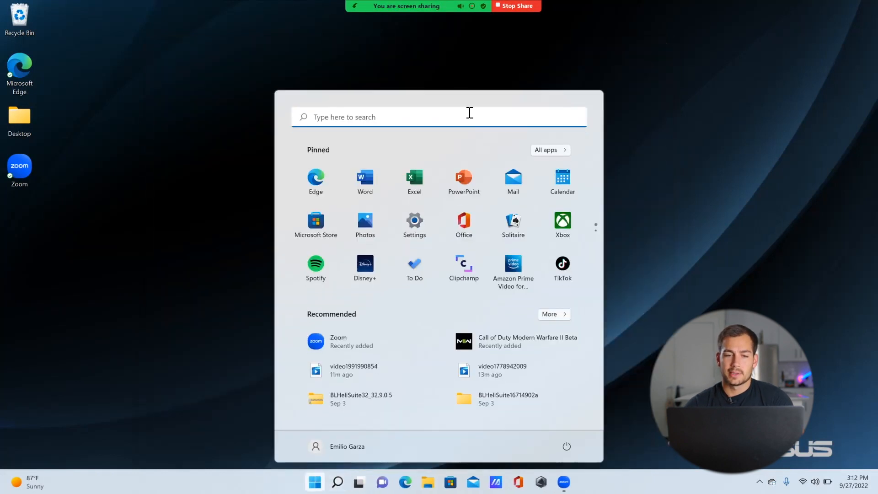
{"action": "left_click", "coordinate": [382, 120]}
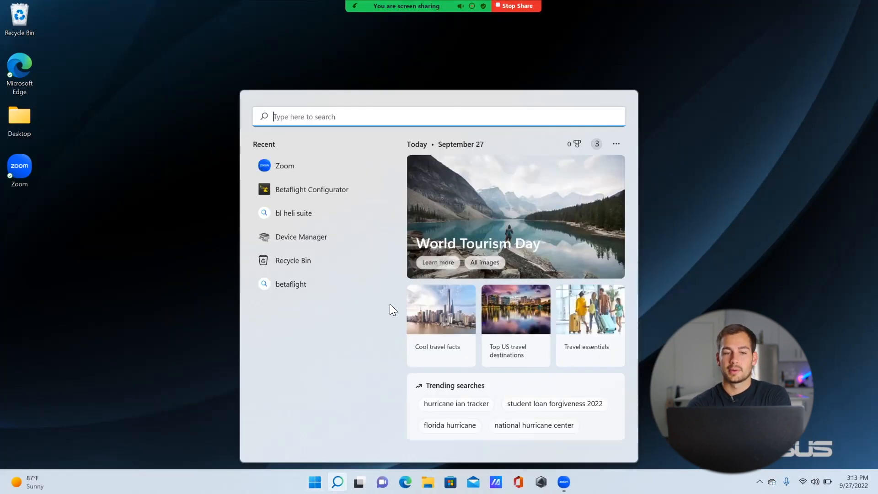
{"action": "type", "text": "sysdm"}
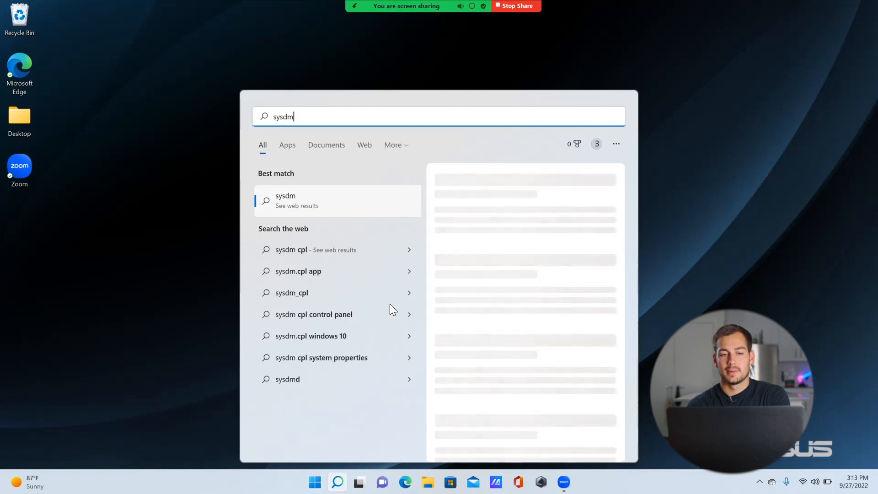
{"action": "type", "text": ".cpl"}
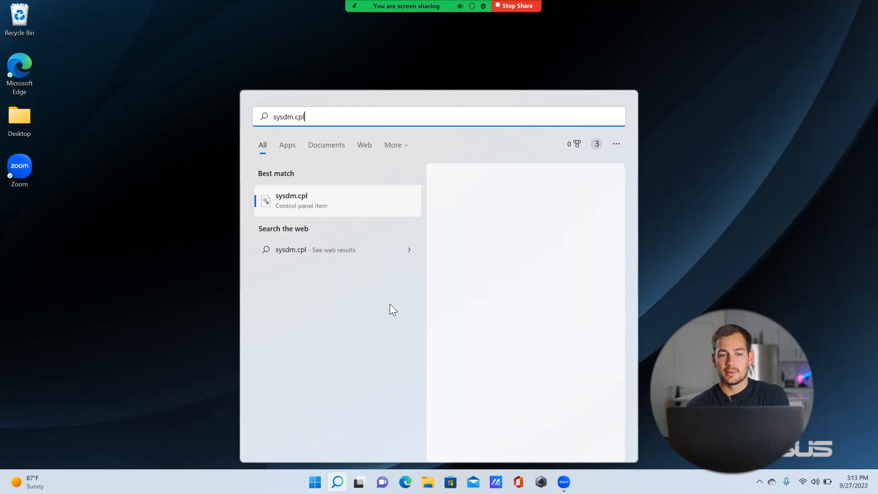
{"action": "left_click", "coordinate": [294, 197]}
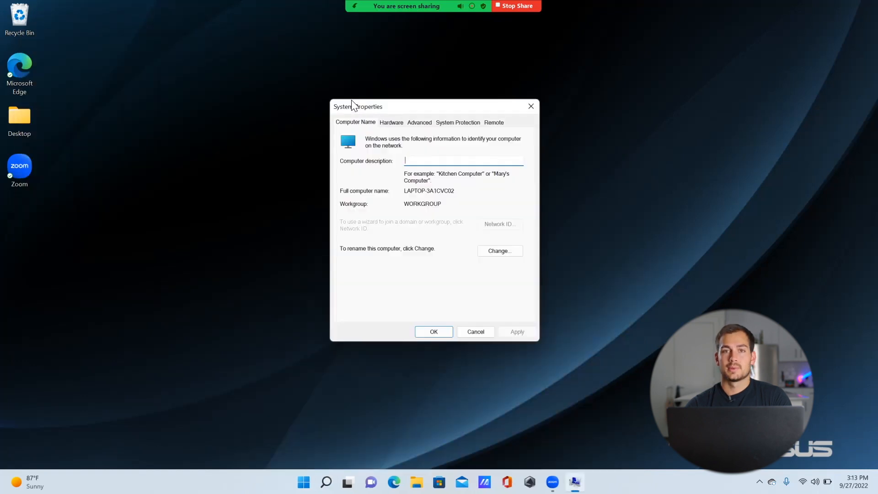
- Set the visual effects in Performance Options to Adjust for best performance, apply the change, and close System Properties
{"action": "left_click", "coordinate": [420, 123]}
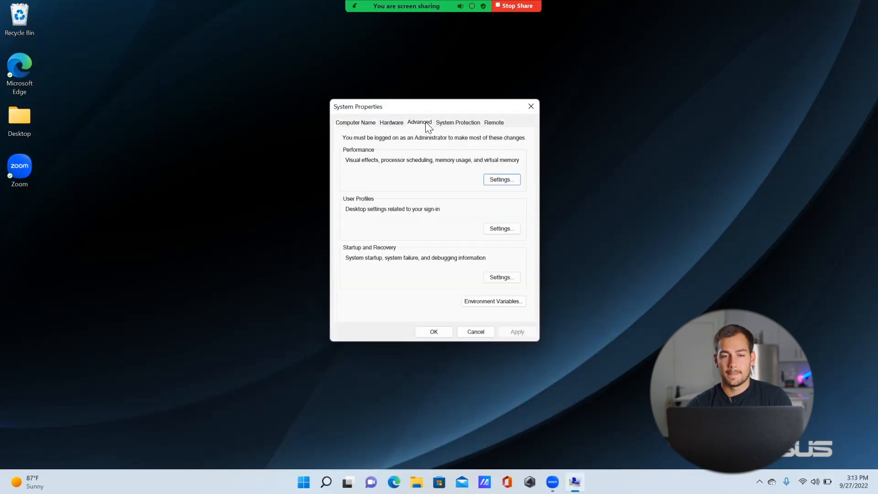
{"action": "left_click", "coordinate": [493, 180]}
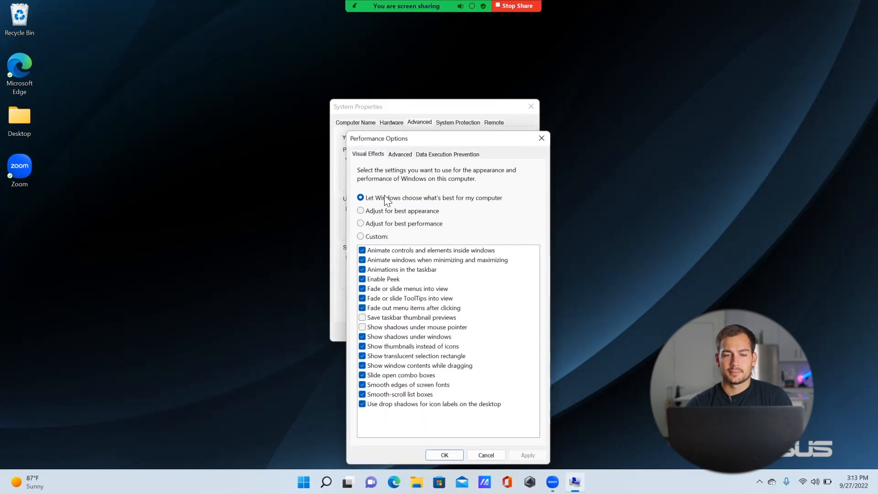
{"action": "left_click_drag", "start_coordinate": [391, 134], "coordinate": [384, 118]}
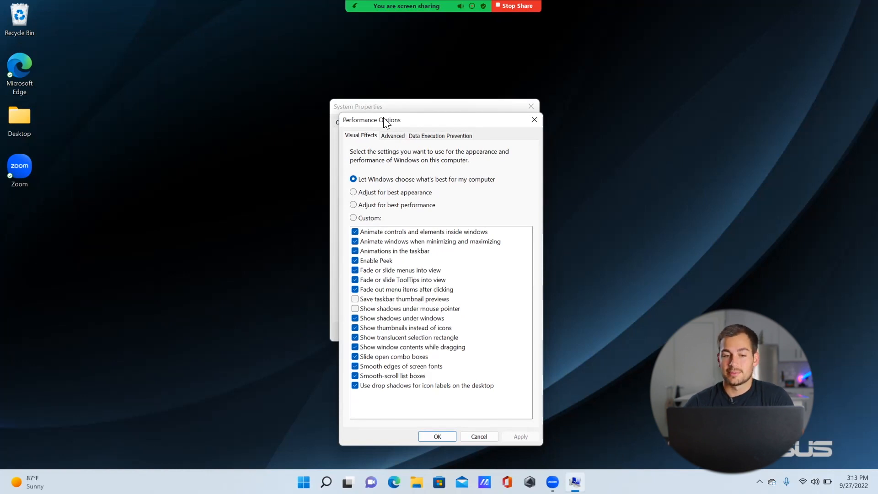
{"action": "left_click", "coordinate": [354, 206]}
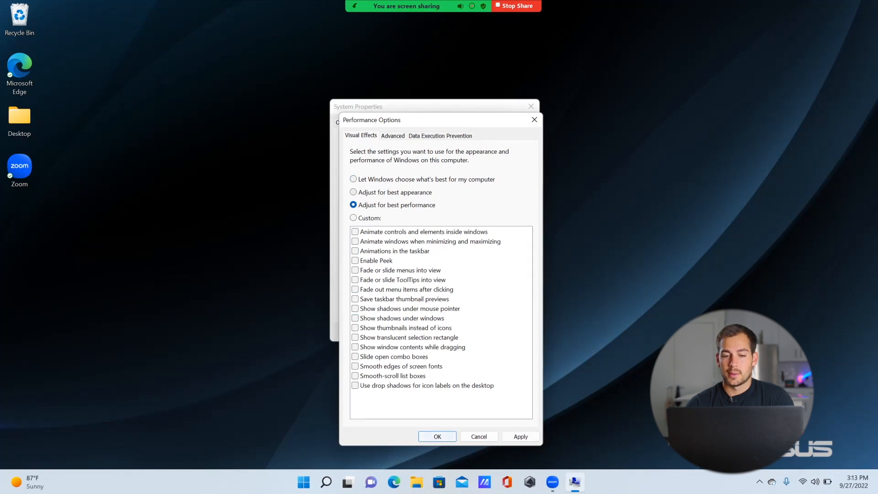
{"action": "left_click", "coordinate": [521, 437]}
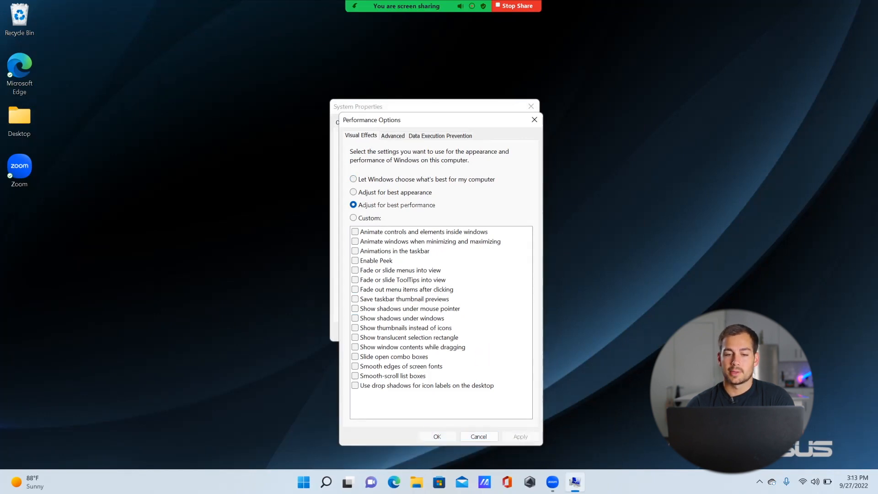
{"action": "left_click", "coordinate": [437, 437]}
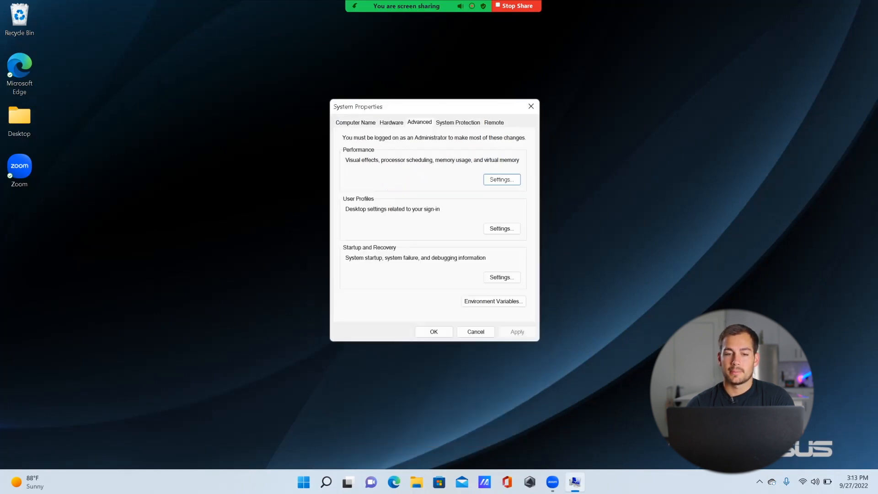
{"action": "left_click", "coordinate": [531, 106]}
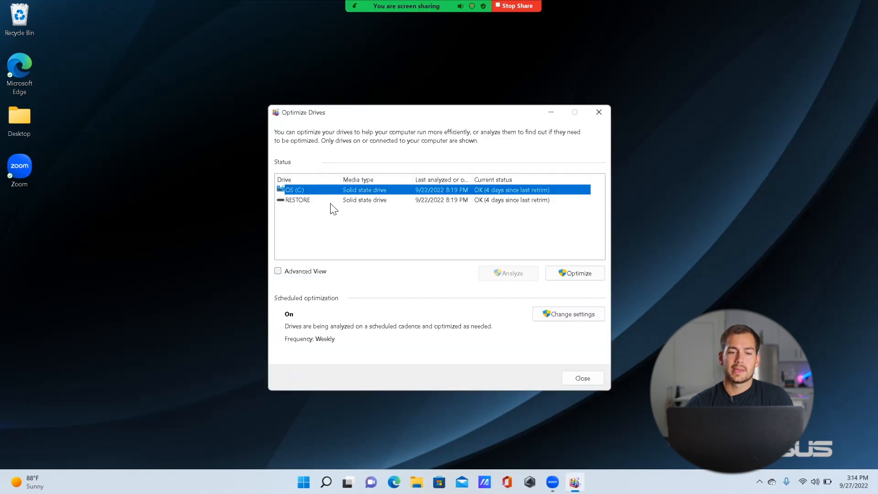
- Optimize the OS (C:) drive in Optimize Drives and close the window
{"action": "left_click", "coordinate": [582, 278]}
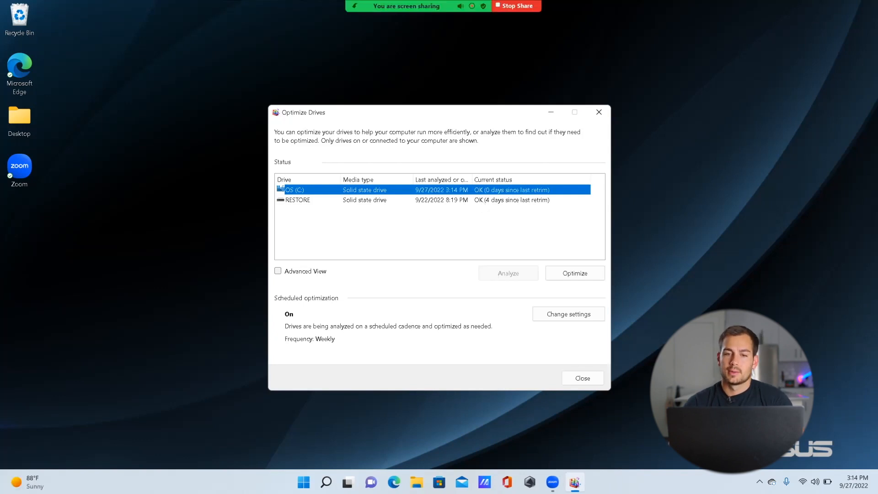
{"action": "left_click", "coordinate": [583, 379]}
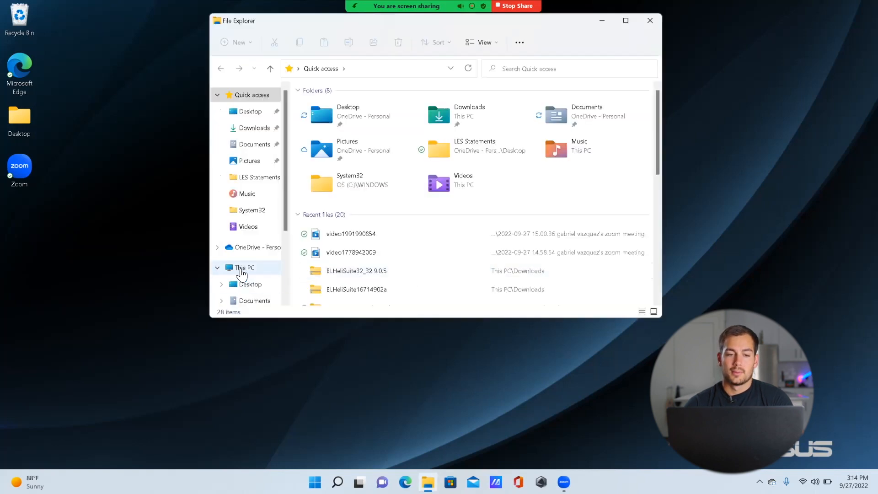
- Open the properties of the OS (C:) drive from This PC and start Disk Cleanup for it
{"action": "left_click", "coordinate": [242, 270]}
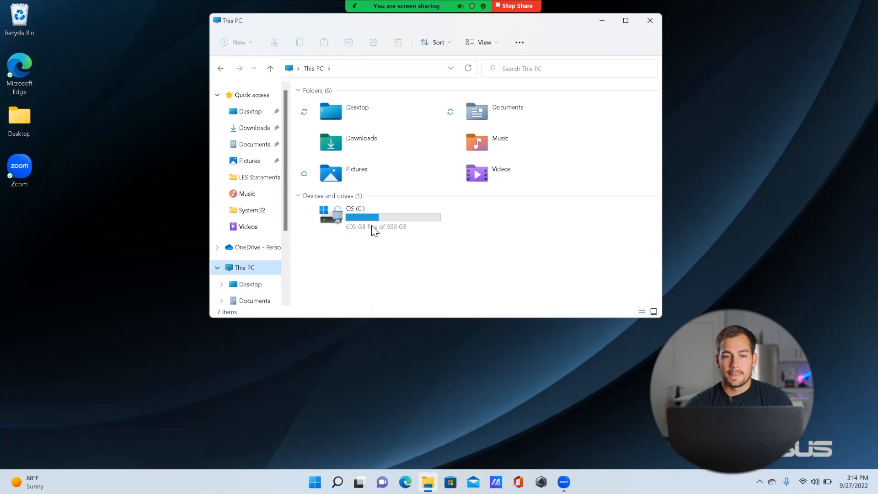
{"action": "left_click", "coordinate": [385, 223]}
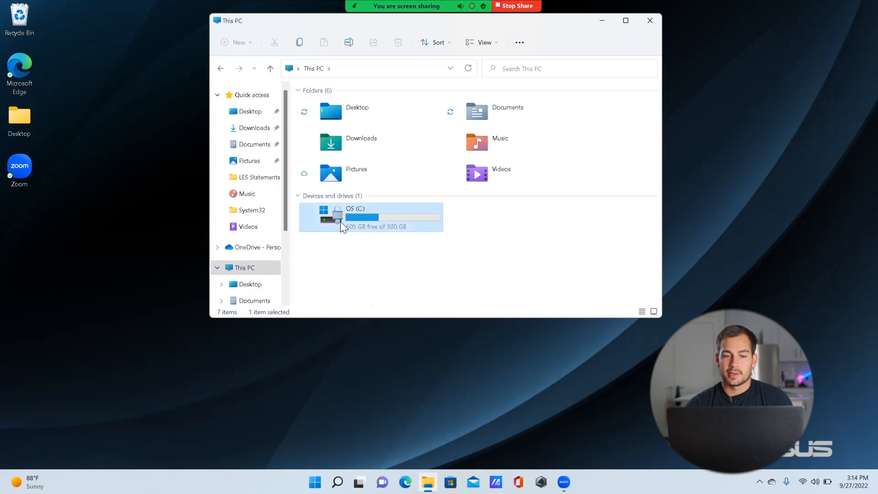
{"action": "right_click", "coordinate": [363, 221]}
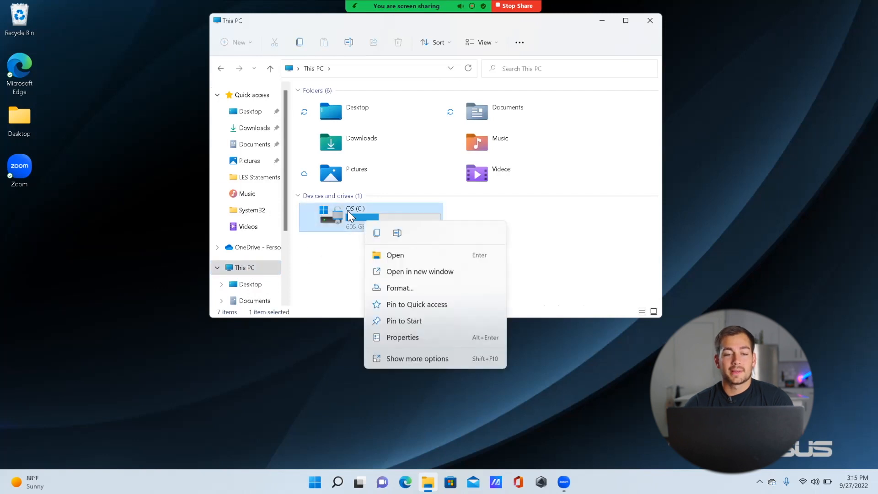
{"action": "left_click", "coordinate": [400, 337]}
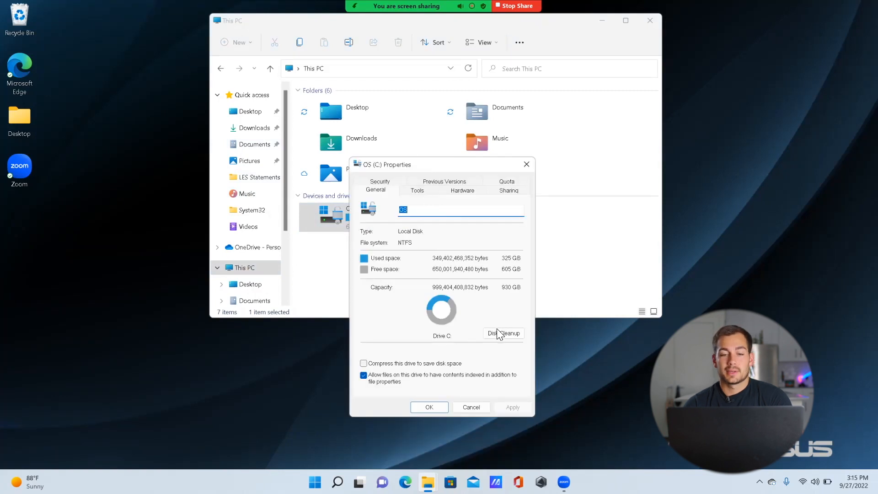
{"action": "left_click", "coordinate": [501, 334]}
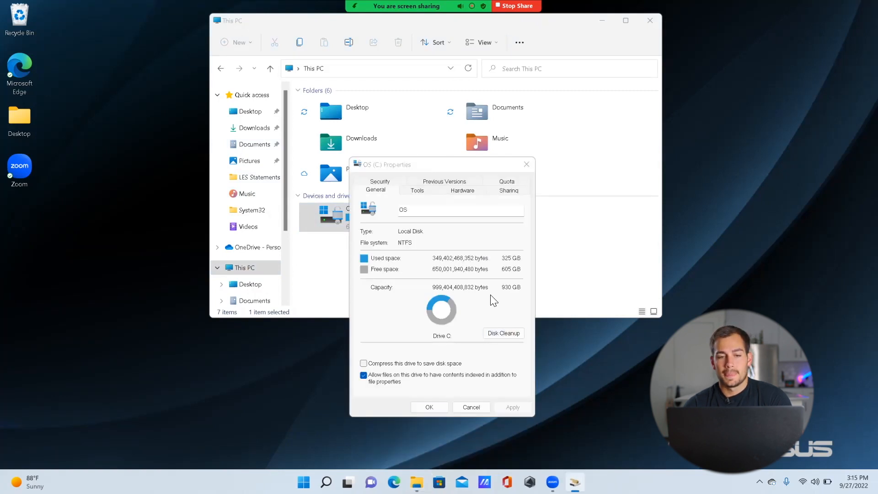
- Mark Windows error reports, DirectX Shader Cache, Delivery Optimization Files and Recycle Bin for deletion, clean up system files, and close the drive's properties
{"action": "left_click_drag", "start_coordinate": [102, 36], "coordinate": [390, 61]}
{"action": "scroll", "coordinate": [369, 142], "scroll_direction": "down", "scroll_amount": 3}
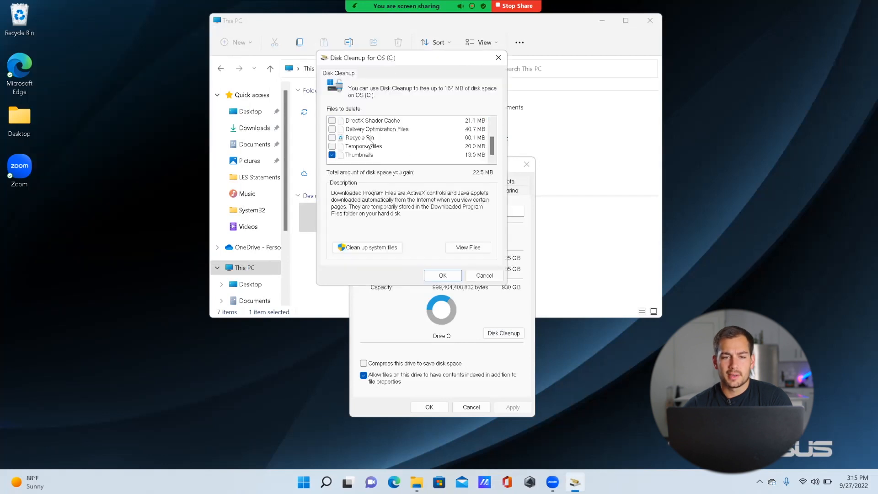
{"action": "scroll", "coordinate": [369, 142], "scroll_direction": "up", "scroll_amount": 3}
{"action": "left_click", "coordinate": [332, 137]}
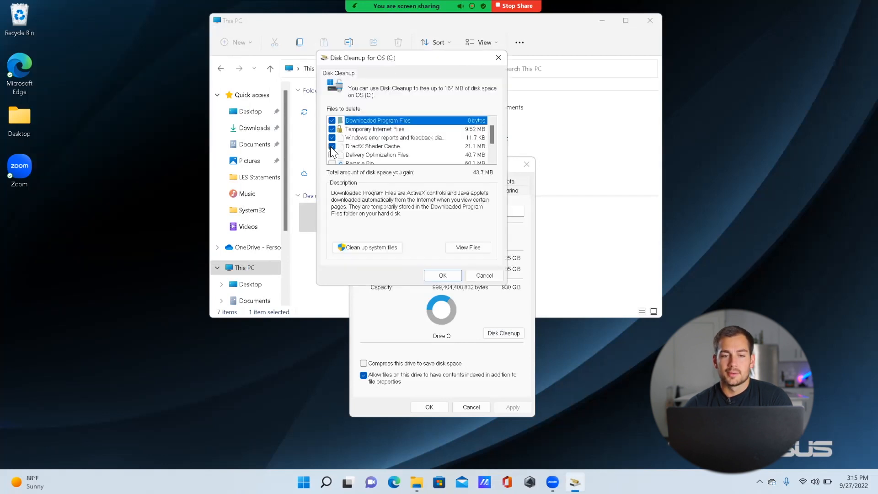
{"action": "scroll", "coordinate": [333, 148], "scroll_direction": "down", "scroll_amount": 1}
{"action": "left_click", "coordinate": [332, 129]}
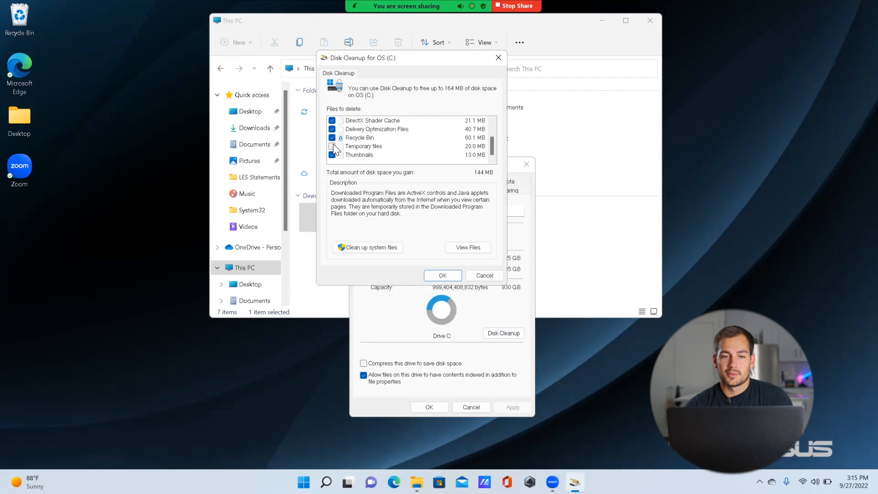
{"action": "left_click", "coordinate": [363, 247]}
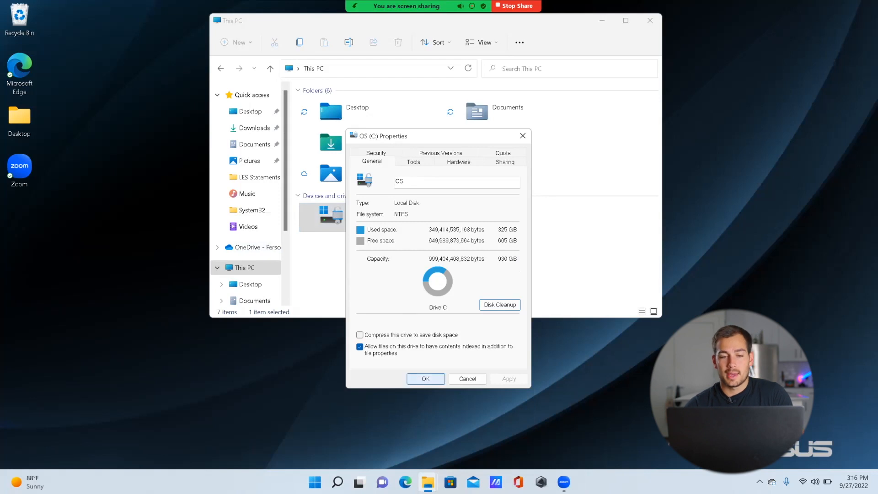
{"action": "left_click", "coordinate": [425, 379]}
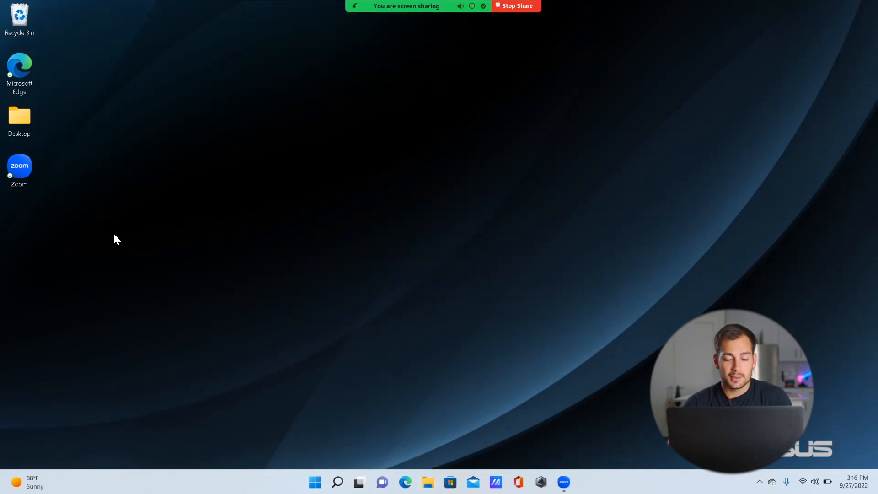
- Open the temporary files folder by running %temp%
{"action": "key", "text": "super+r"}
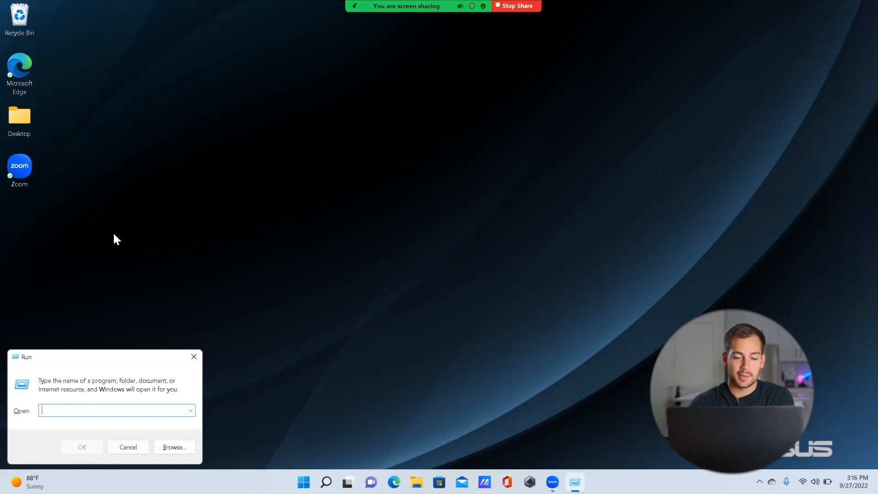
{"action": "type", "text": "%temp%"}
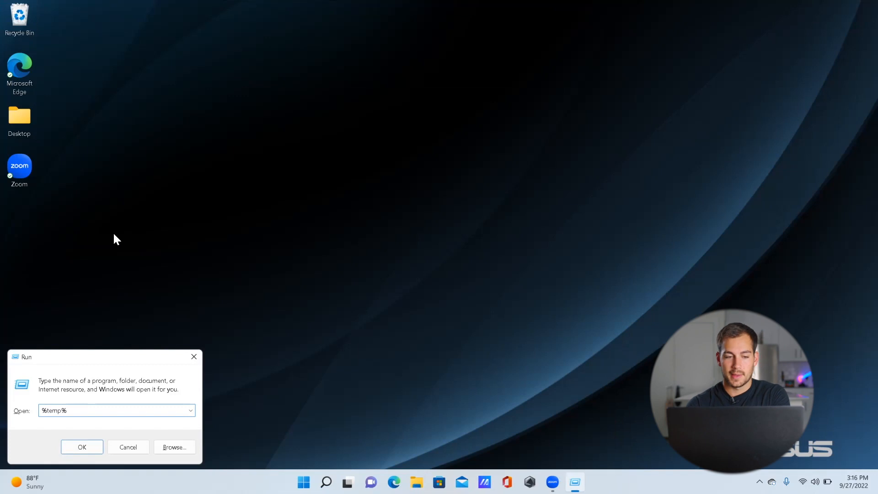
{"action": "key", "text": "Return"}
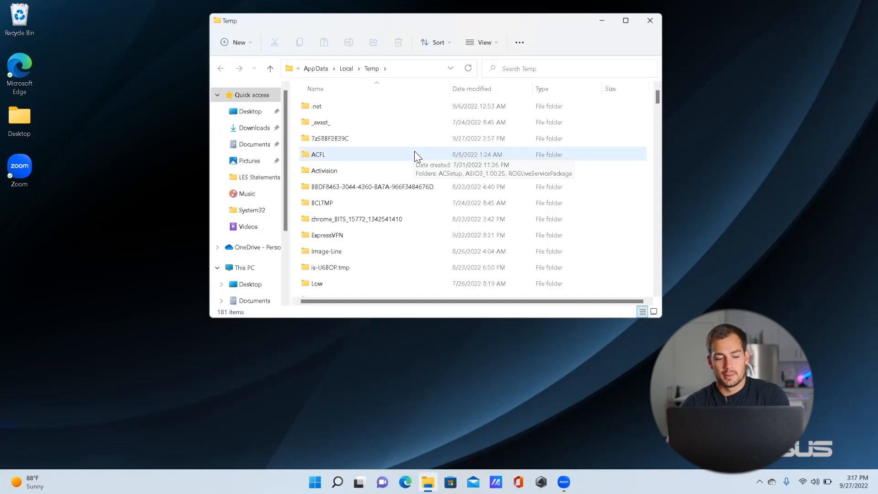
- Delete all files and folders in the user's AppData Local Temp folder
{"action": "key", "text": "ctrl+a"}
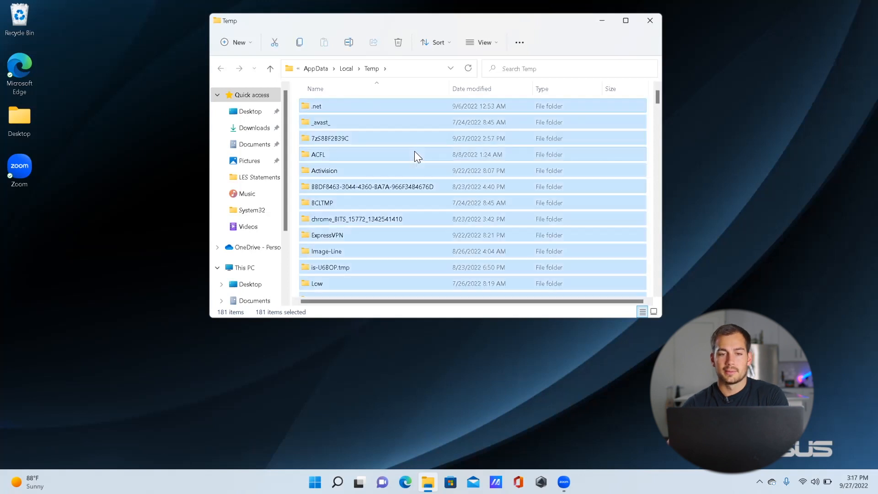
{"action": "right_click", "coordinate": [324, 121]}
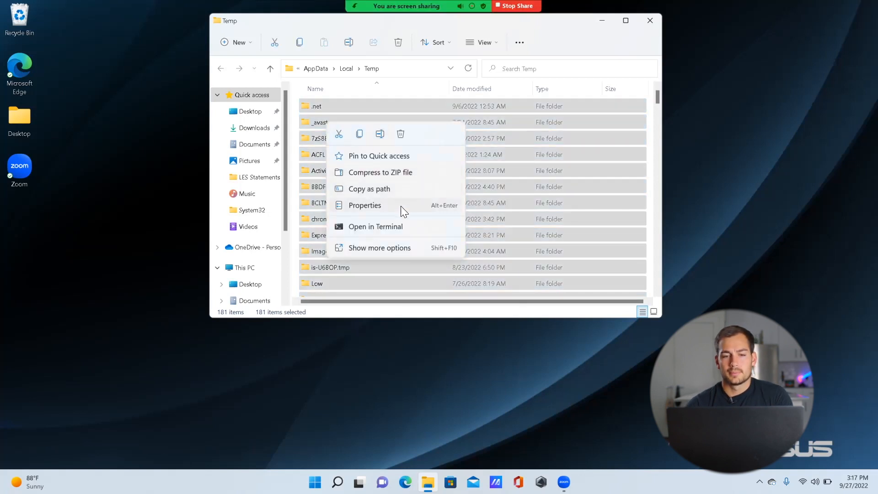
{"action": "left_click", "coordinate": [400, 133]}
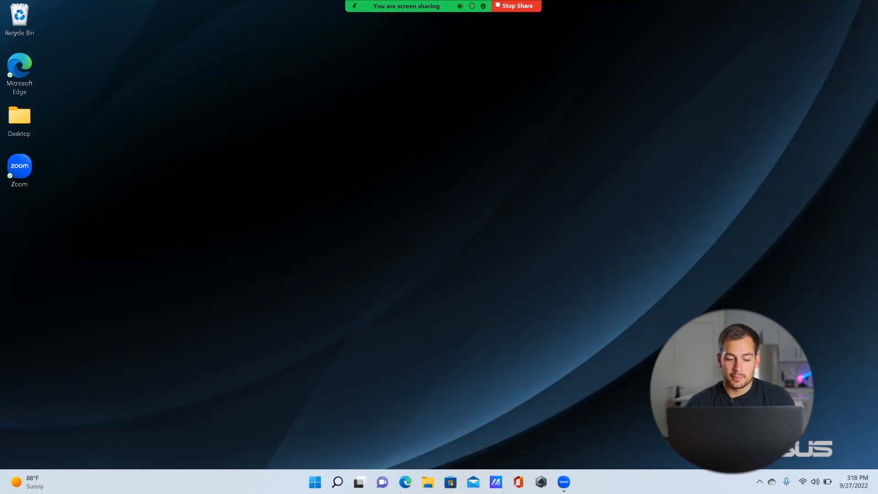
- Open the Windows Temp folder by running temp
{"action": "key", "text": "super+r"}
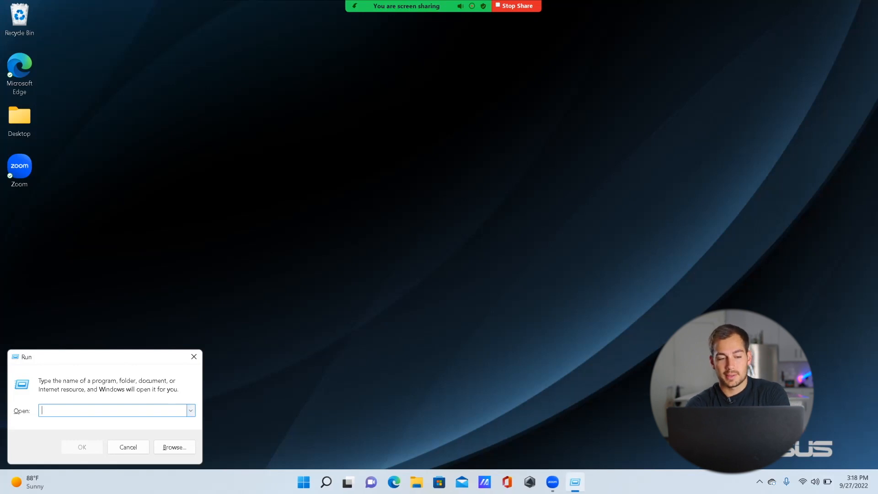
{"action": "type", "text": "temp"}
{"action": "key", "text": "Return"}
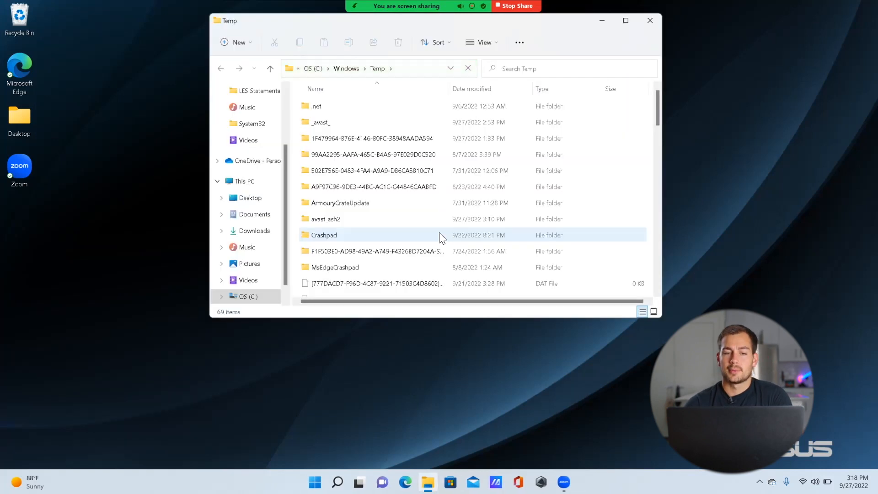
- Delete all files and folders in the Windows Temp folder on the OS (C:) drive
{"action": "key", "text": "ctrl+a"}
{"action": "right_click", "coordinate": [353, 155]}
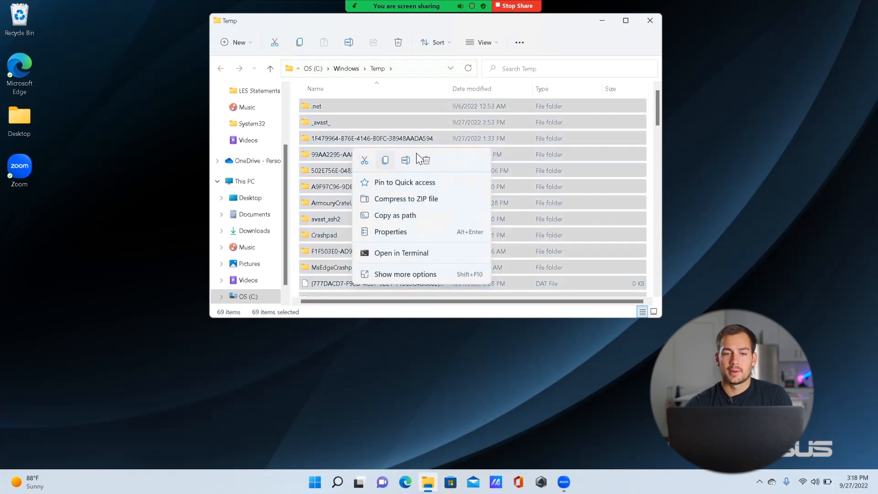
{"action": "left_click", "coordinate": [424, 159]}
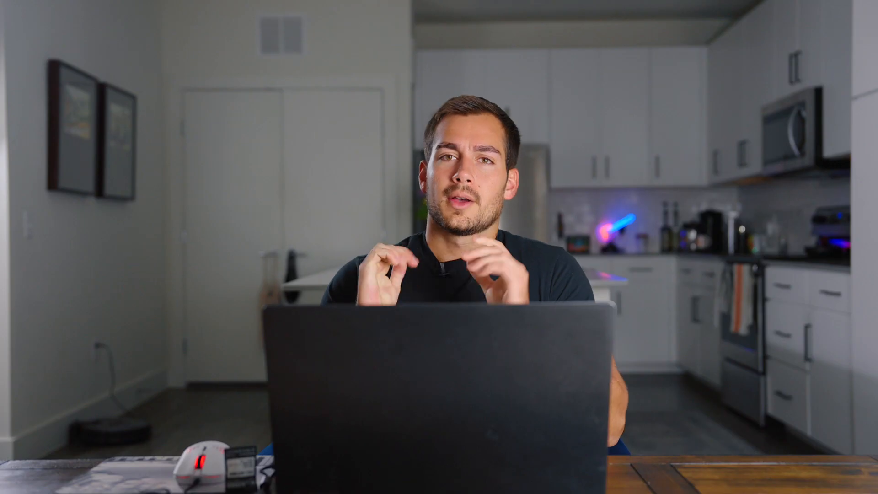